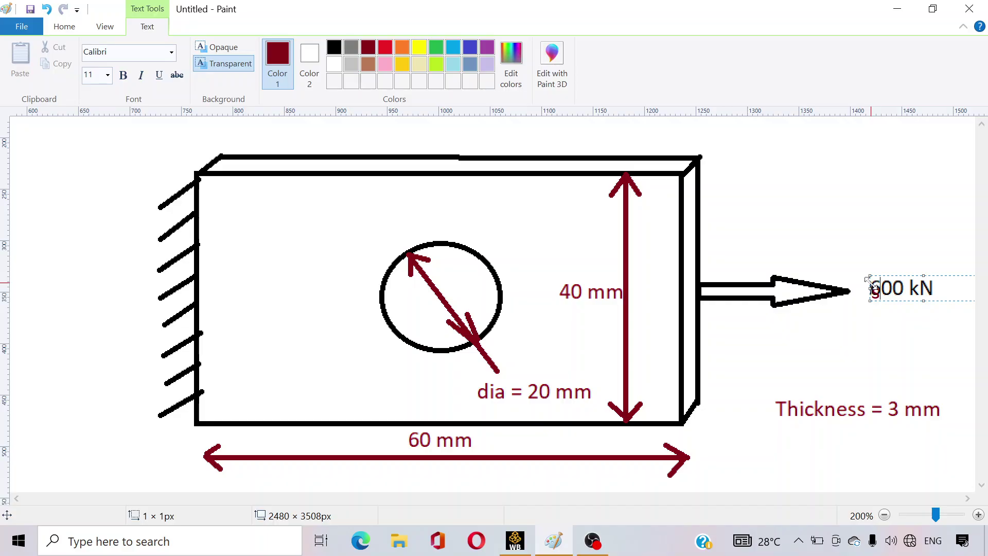
Switch to Ansys Workbench and add a Static Structural analysis system to the project schematic.
{"action": "key", "text": "Left"}
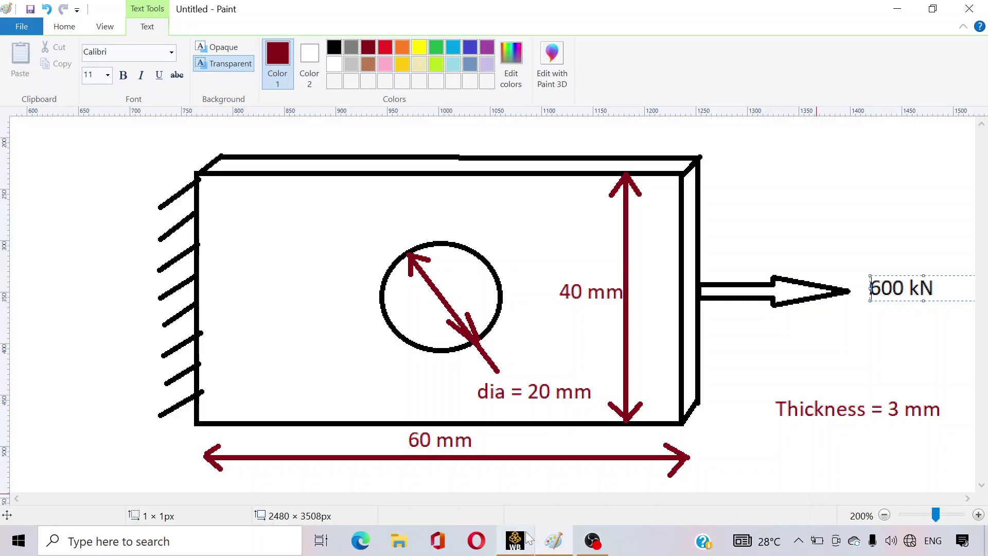
{"action": "mouse_move", "coordinate": [514, 550]}
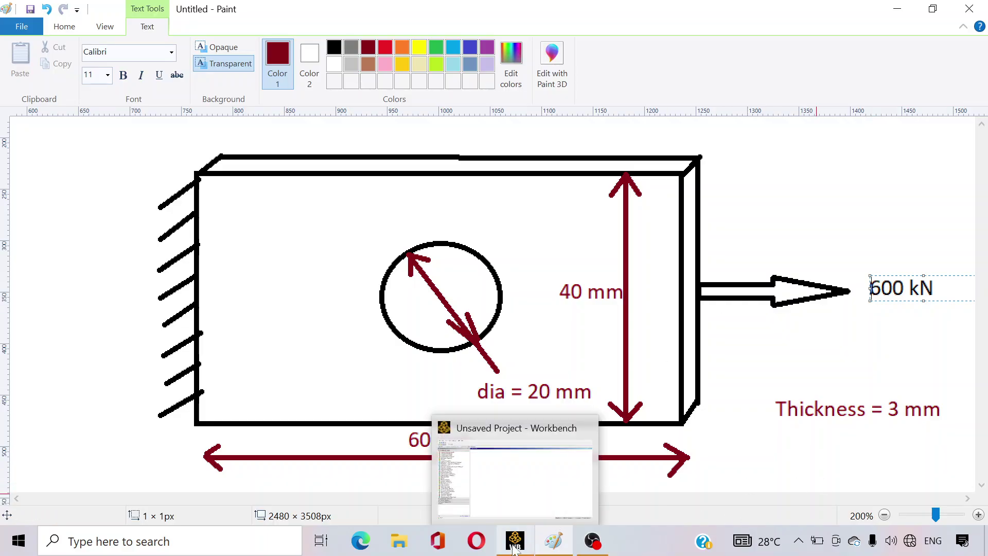
{"action": "left_click", "coordinate": [515, 549]}
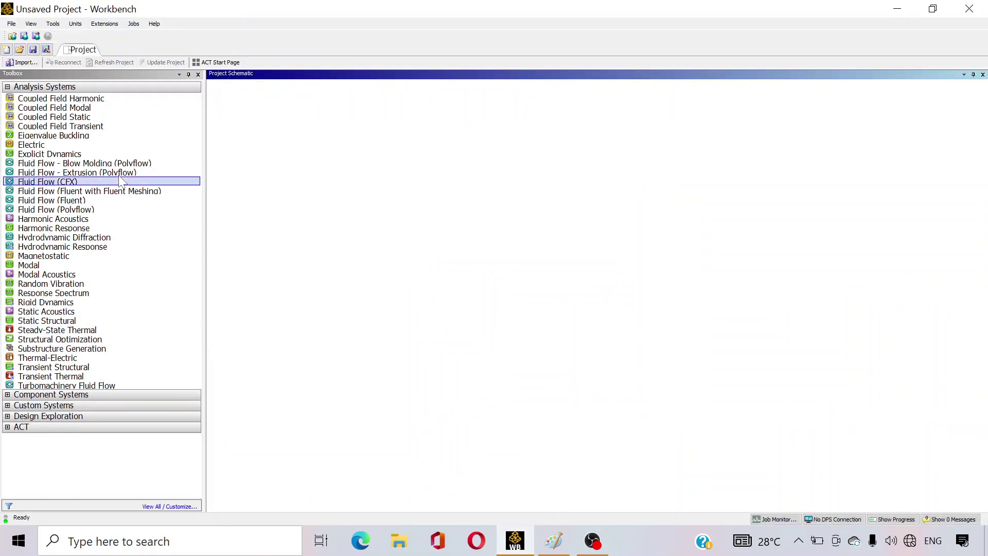
{"action": "double_click", "coordinate": [92, 321]}
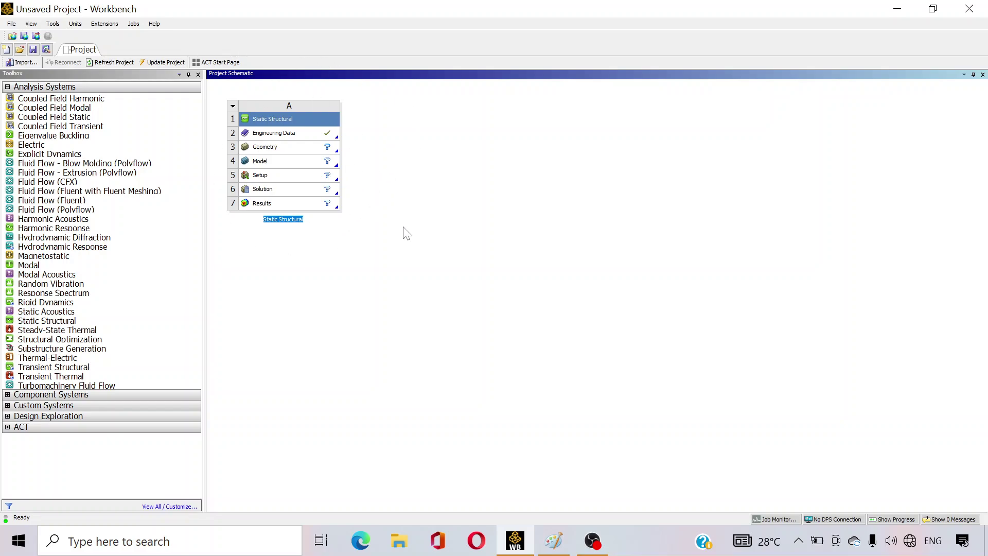
Open the Engineering Data of the Static Structural system and show the engineering data sources for Structural Steel.
{"action": "left_click", "coordinate": [305, 134]}
{"action": "double_click", "coordinate": [303, 135]}
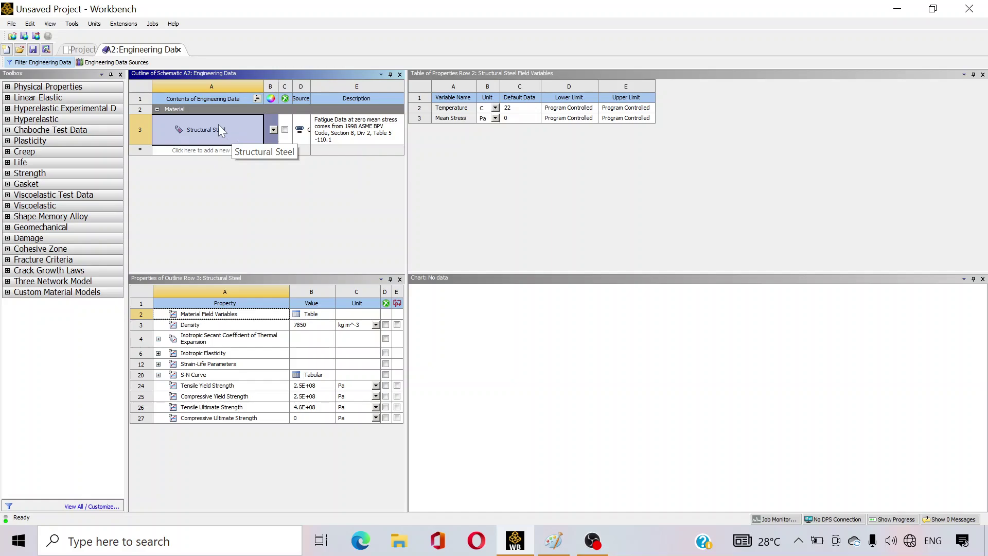
{"action": "left_click", "coordinate": [142, 66]}
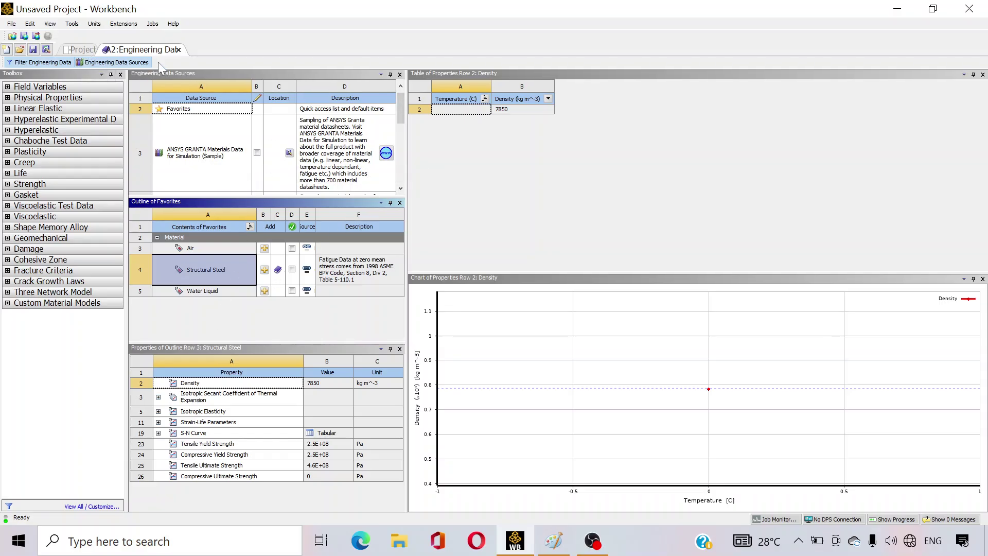
Return to the project schematic and open the Static Structural system's Geometry in DesignModeler.
{"action": "left_click", "coordinate": [84, 50]}
{"action": "left_click", "coordinate": [296, 153]}
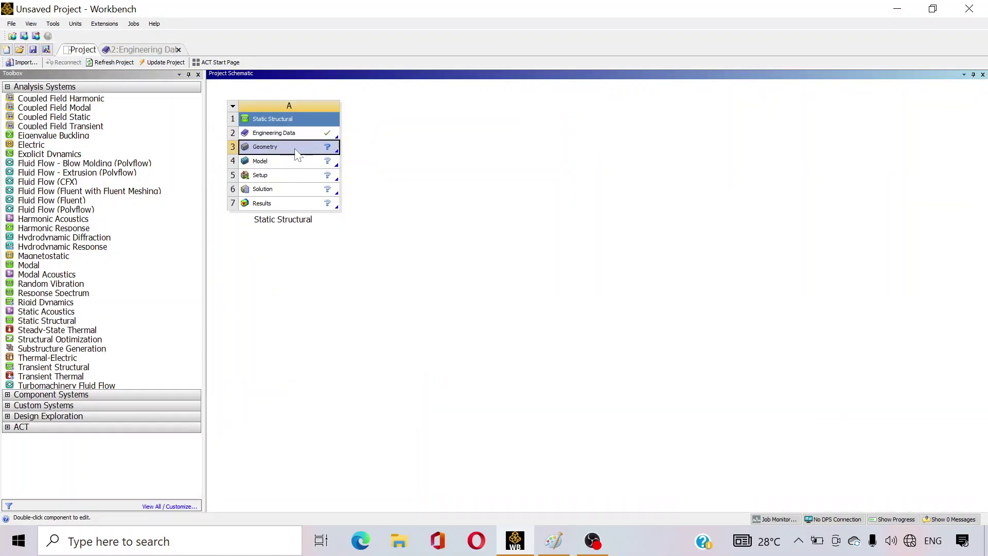
{"action": "double_click", "coordinate": [284, 153]}
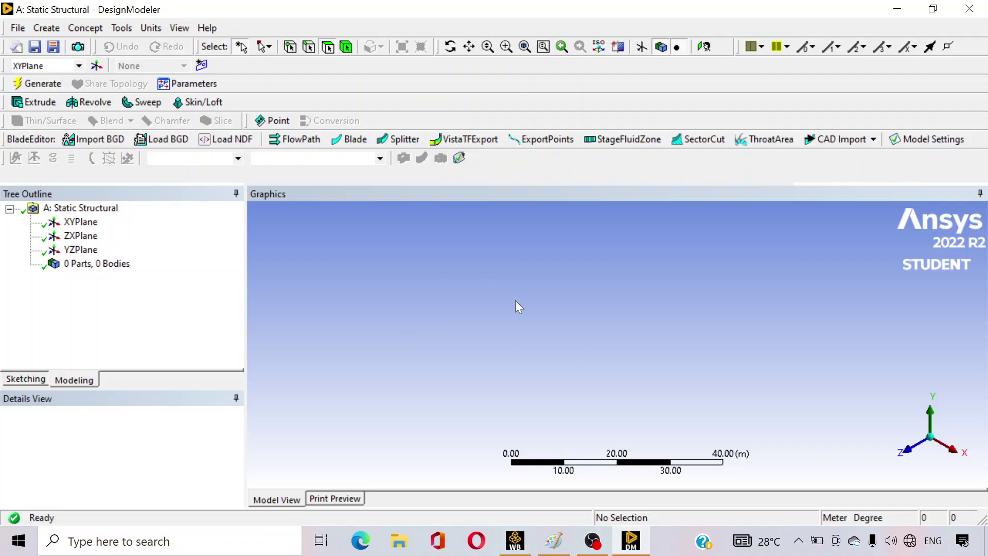
Look at XYPlane face-on and set the length unit to Millimeter.
{"action": "left_click", "coordinate": [92, 228]}
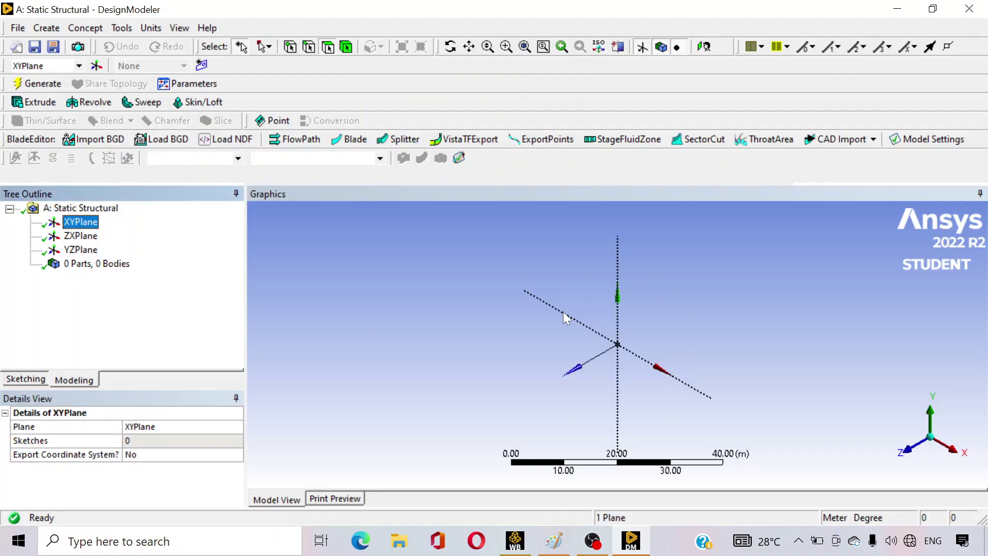
{"action": "left_click", "coordinate": [704, 50]}
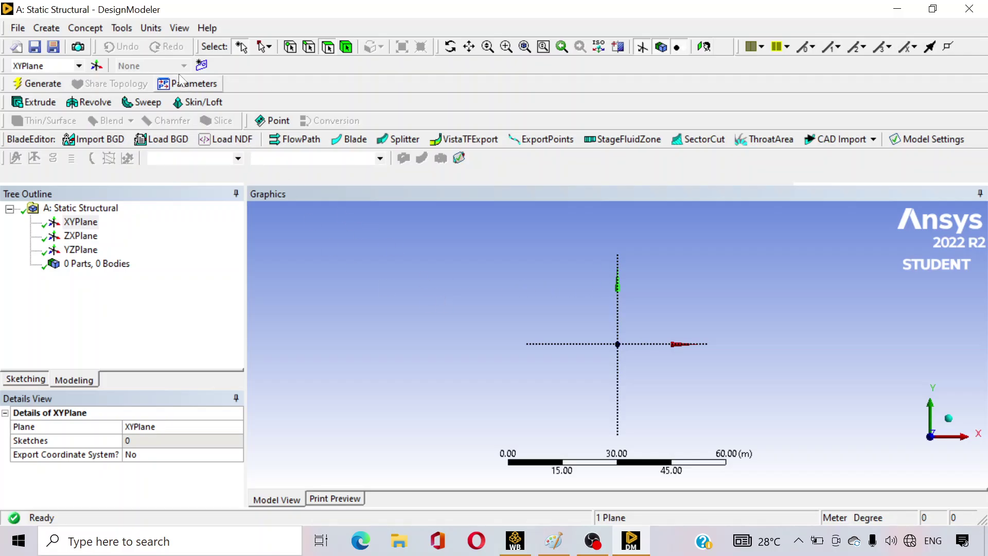
{"action": "left_click", "coordinate": [147, 29]}
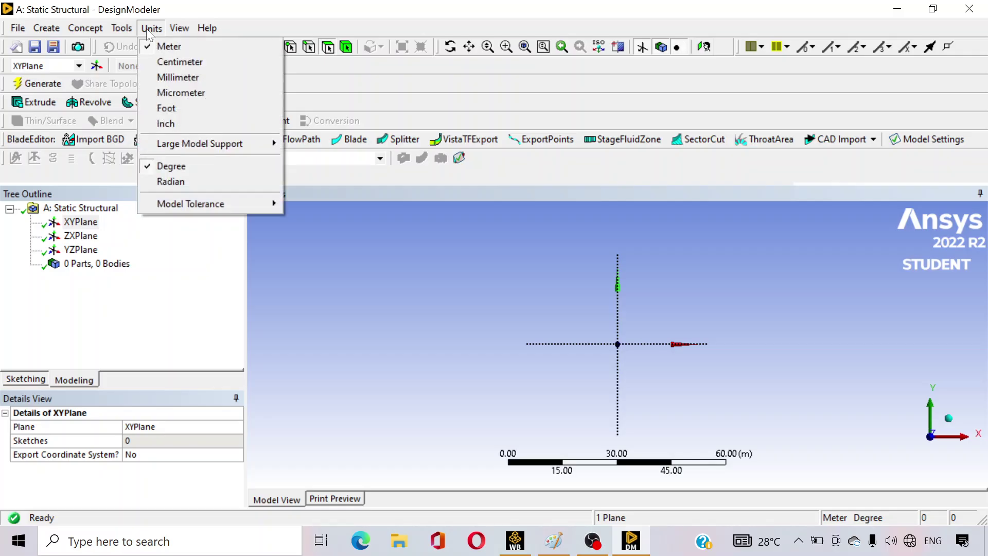
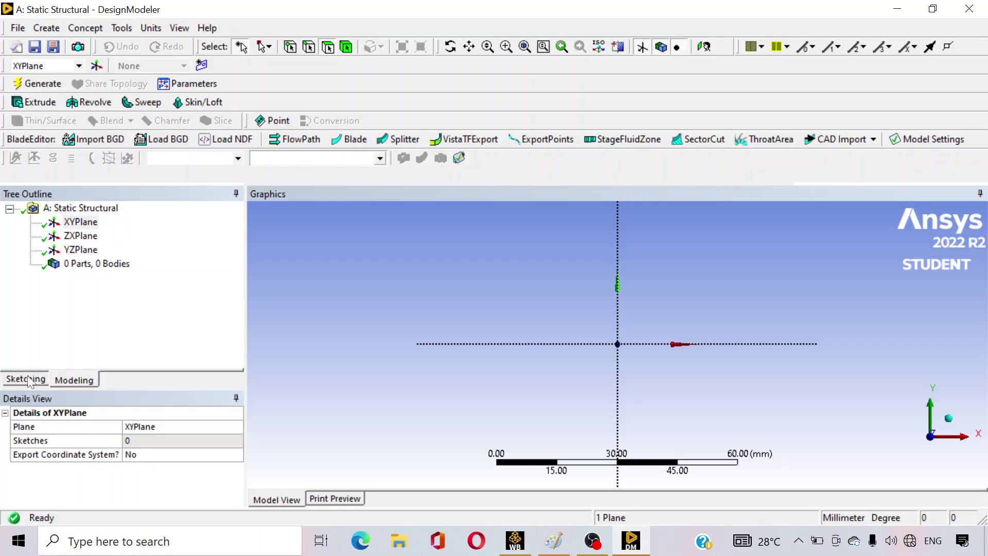
Sketch a rectangle about 45 by 29 mm on XYPlane with its first corner at the origin.
{"action": "left_click", "coordinate": [26, 380]}
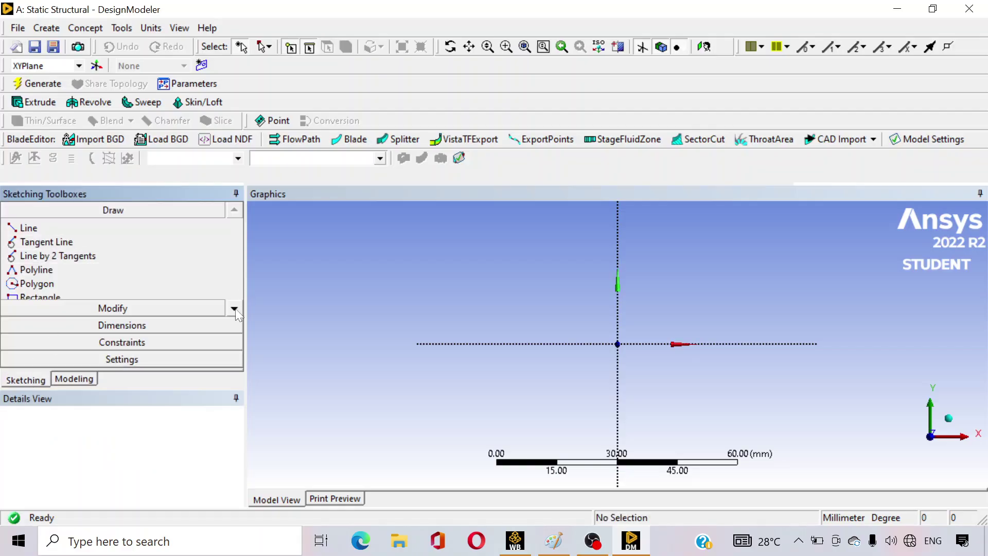
{"action": "left_click", "coordinate": [234, 309]}
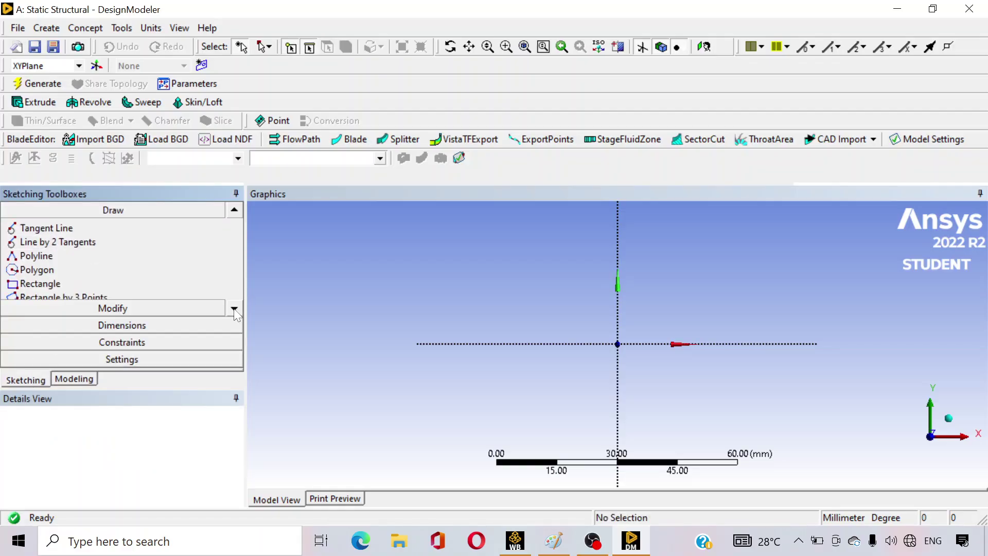
{"action": "left_click", "coordinate": [91, 283]}
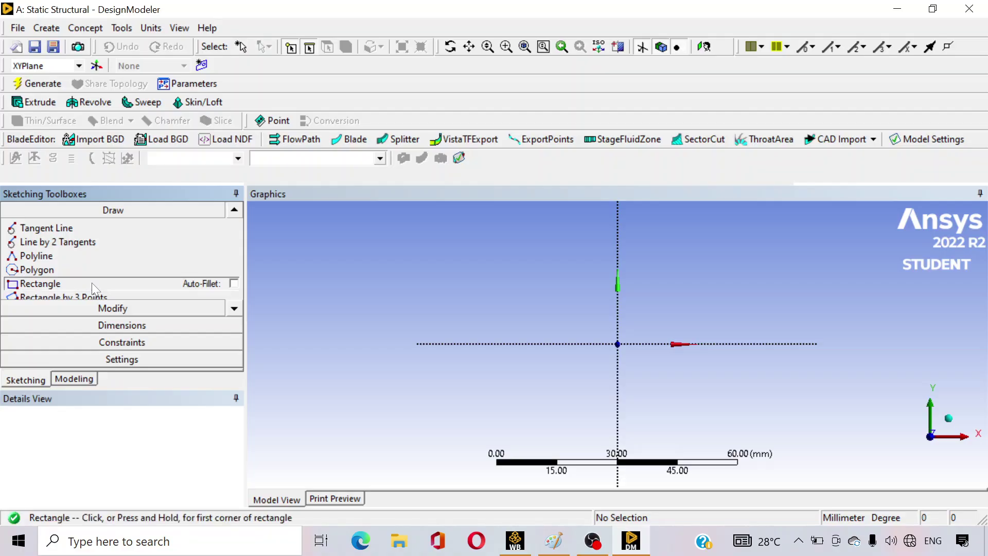
{"action": "left_click", "coordinate": [618, 344]}
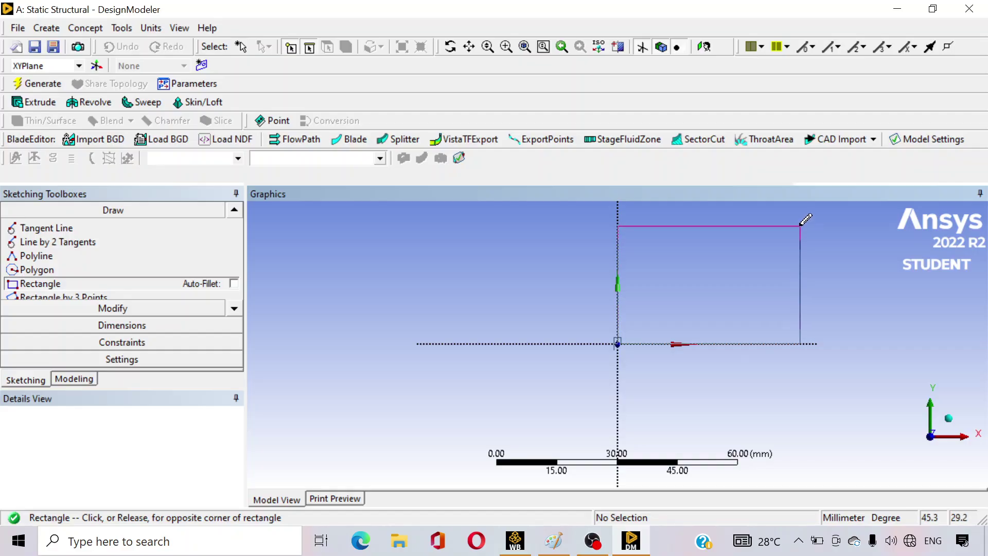
{"action": "left_click", "coordinate": [801, 225]}
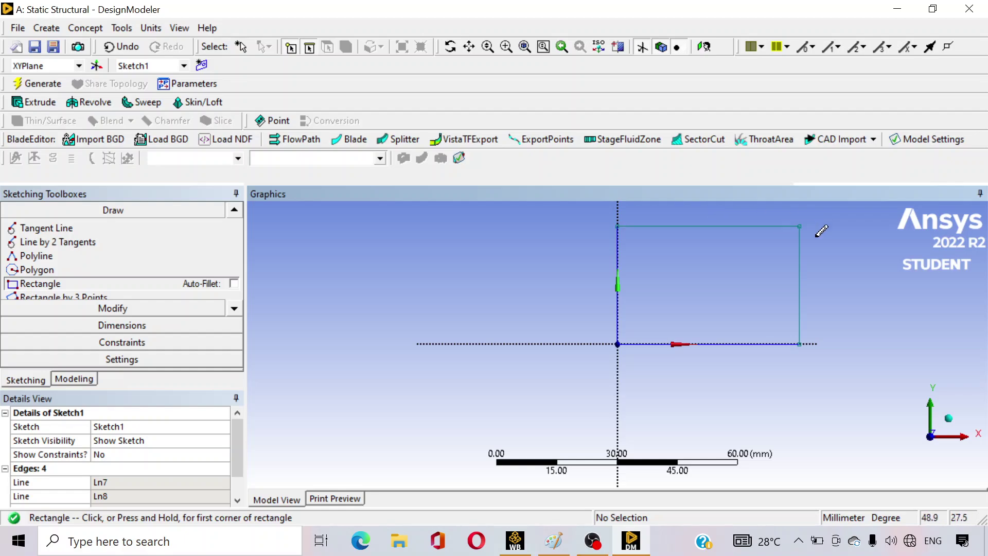
Add general dimensions to the rectangle's top edge and right edge.
{"action": "left_click", "coordinate": [152, 326]}
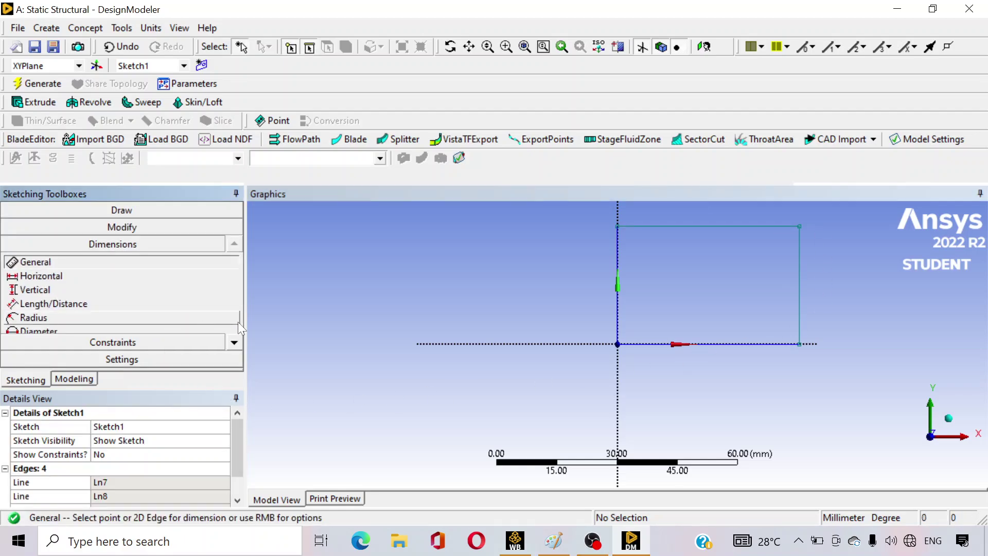
{"action": "left_click", "coordinate": [681, 227]}
{"action": "left_click", "coordinate": [693, 250]}
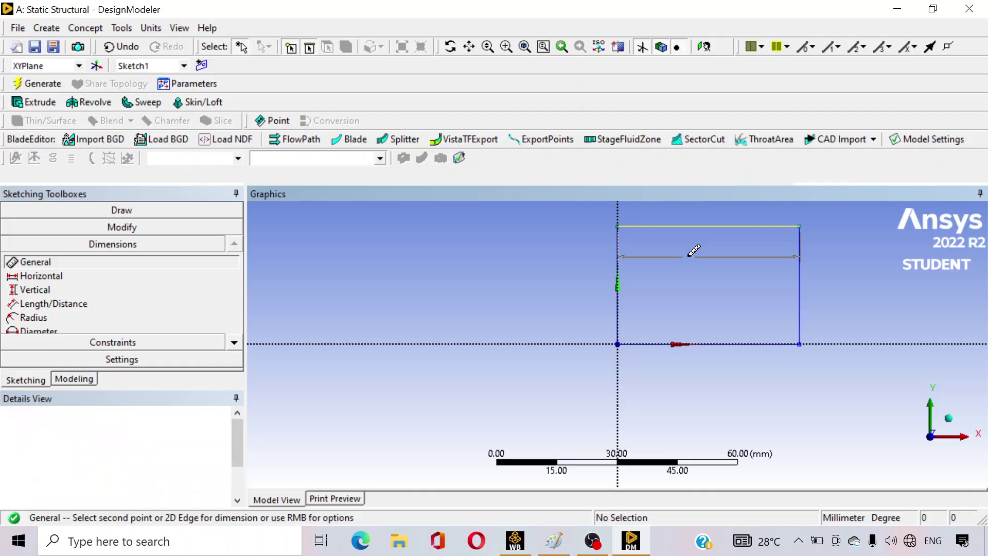
{"action": "left_click", "coordinate": [800, 308]}
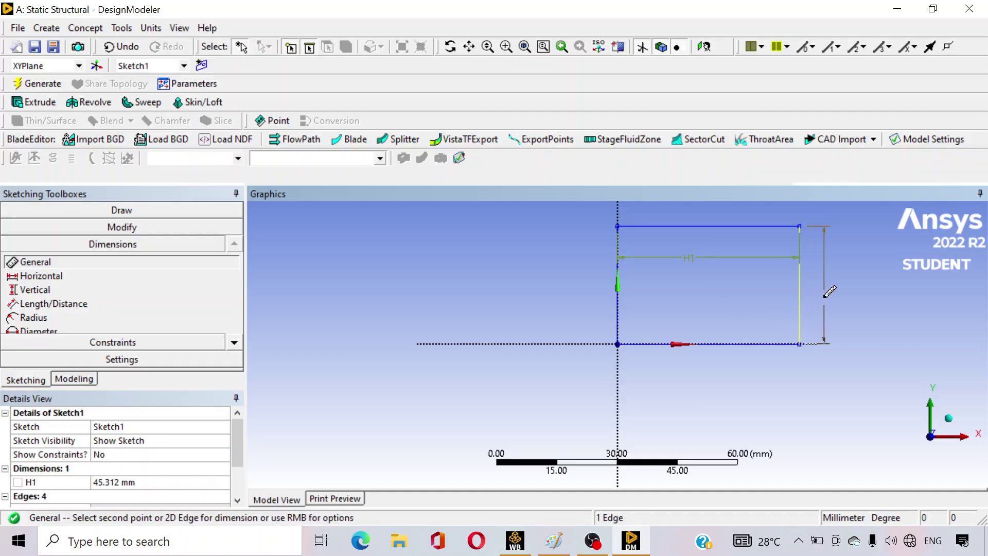
{"action": "left_click", "coordinate": [827, 303]}
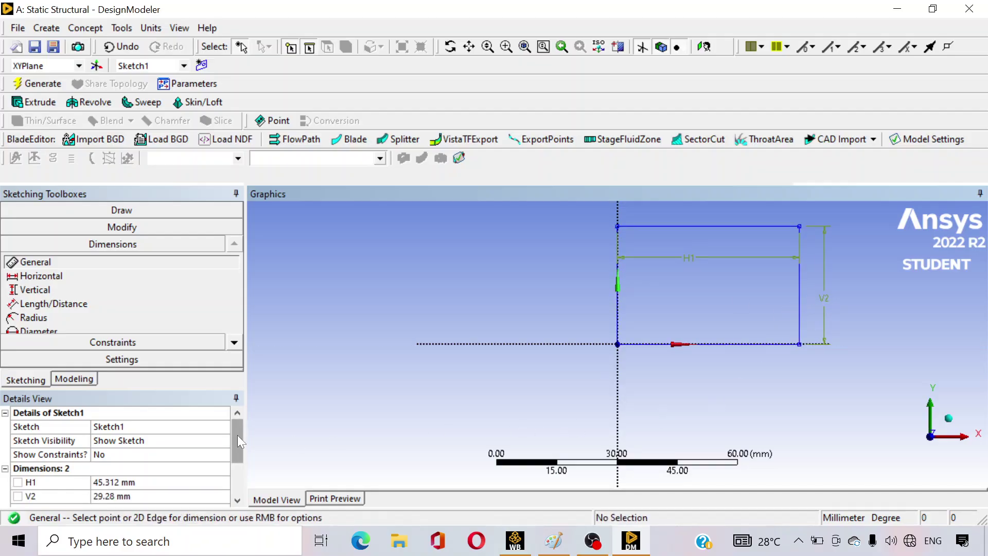
Set the rectangle's horizontal dimension to 60 mm and its vertical dimension to 40 mm.
{"action": "left_click_drag", "start_coordinate": [237, 435], "coordinate": [233, 440]}
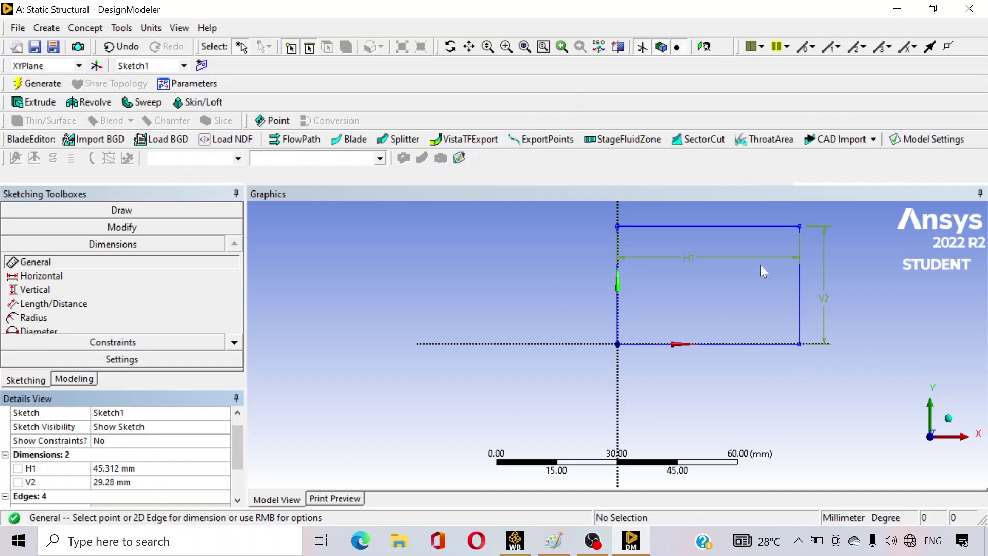
{"action": "left_click", "coordinate": [182, 468]}
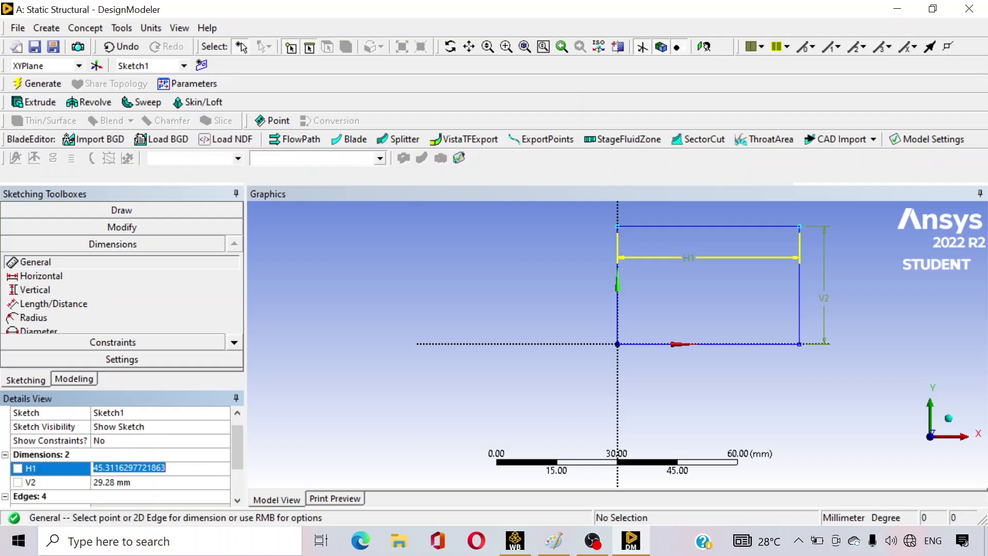
{"action": "type", "text": "60"}
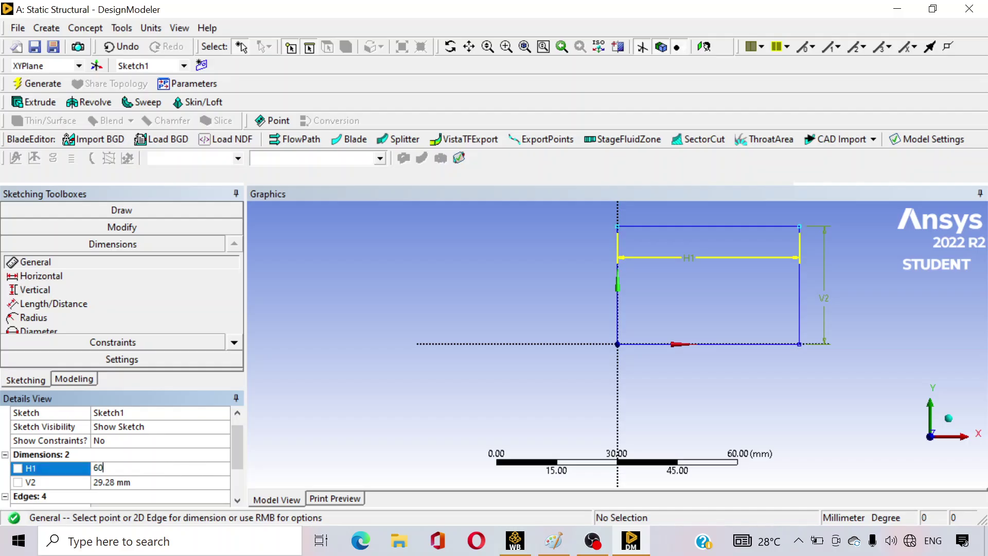
{"action": "key", "text": "Return"}
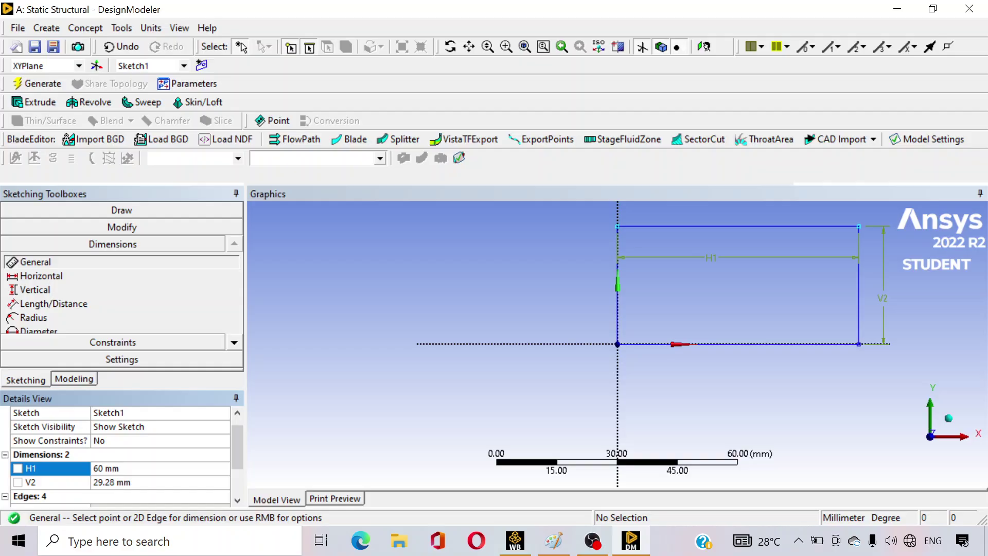
{"action": "left_click", "coordinate": [157, 483]}
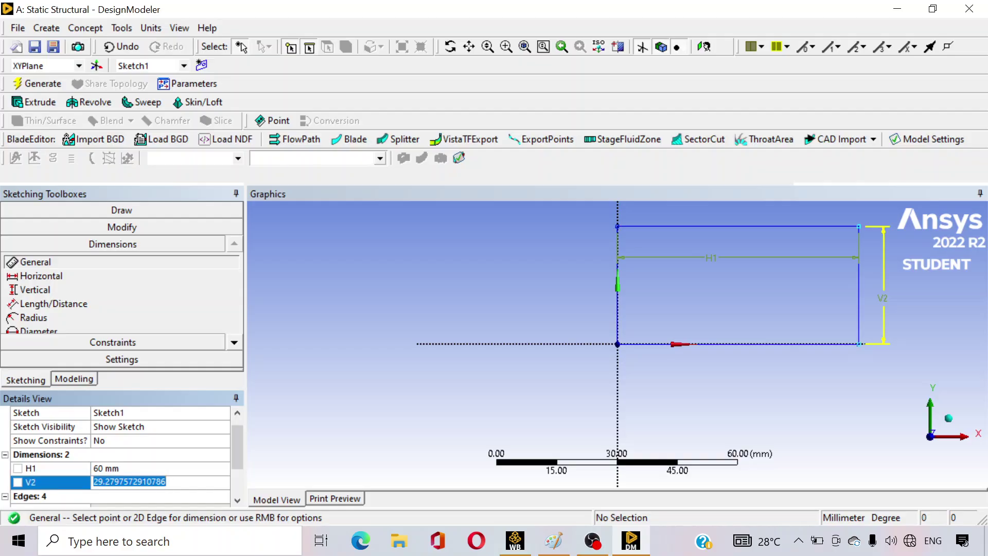
{"action": "type", "text": "40"}
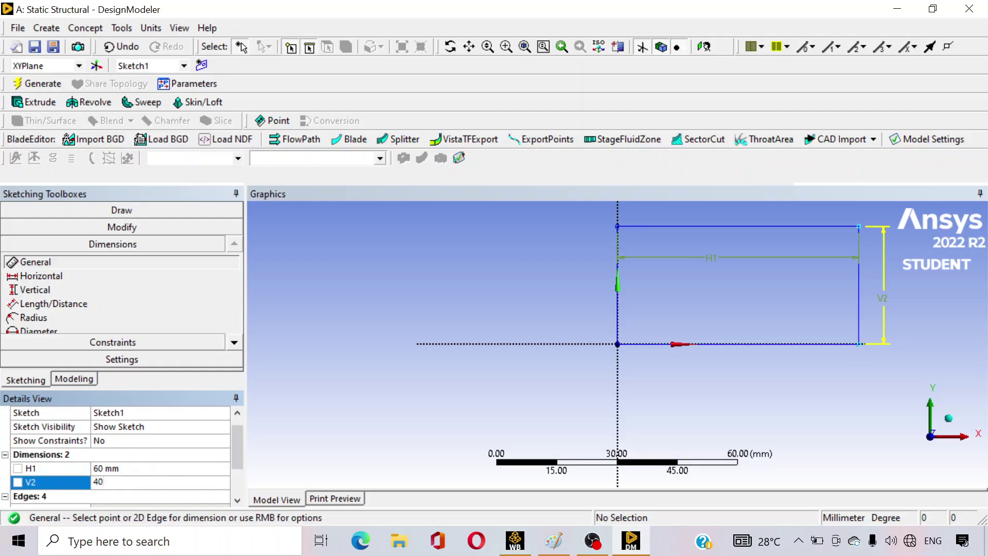
{"action": "key", "text": "Return"}
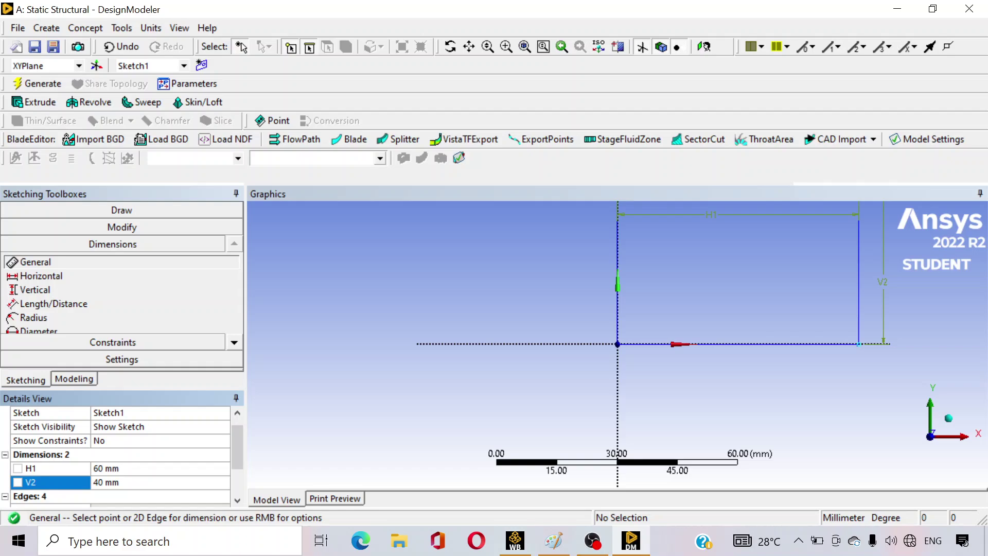
{"action": "scroll", "coordinate": [762, 395], "scroll_direction": "down", "scroll_amount": 1}
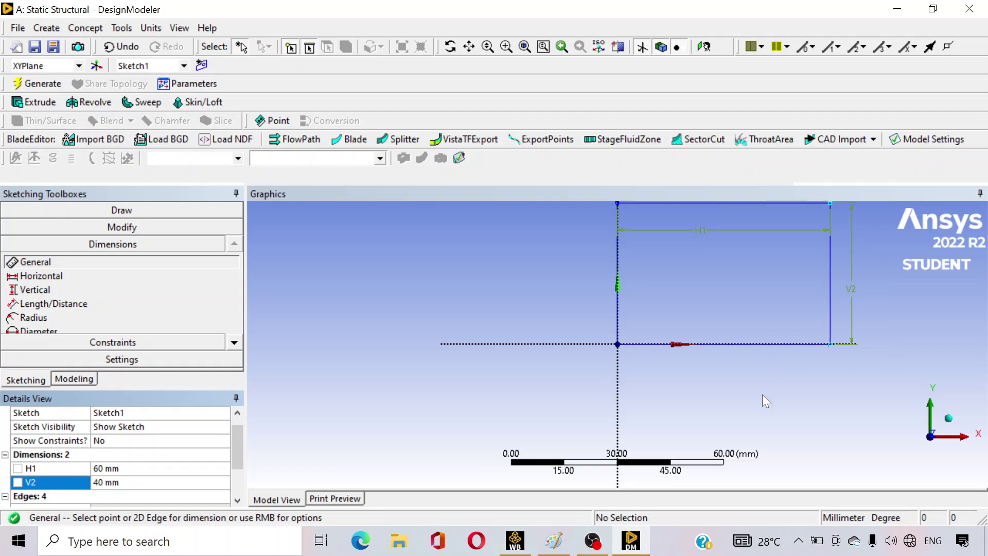
{"action": "scroll", "coordinate": [761, 395], "scroll_direction": "down", "scroll_amount": 1}
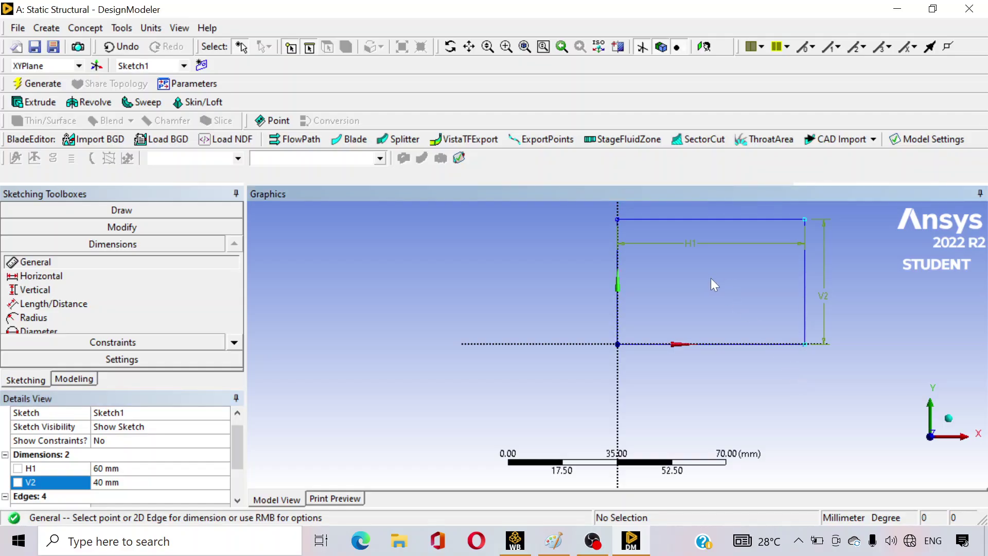
Place a construction point inside the rectangle, about 31.7 mm horizontally and 22.7 mm vertically from the origin.
{"action": "left_click", "coordinate": [234, 342]}
{"action": "left_click", "coordinate": [233, 342]}
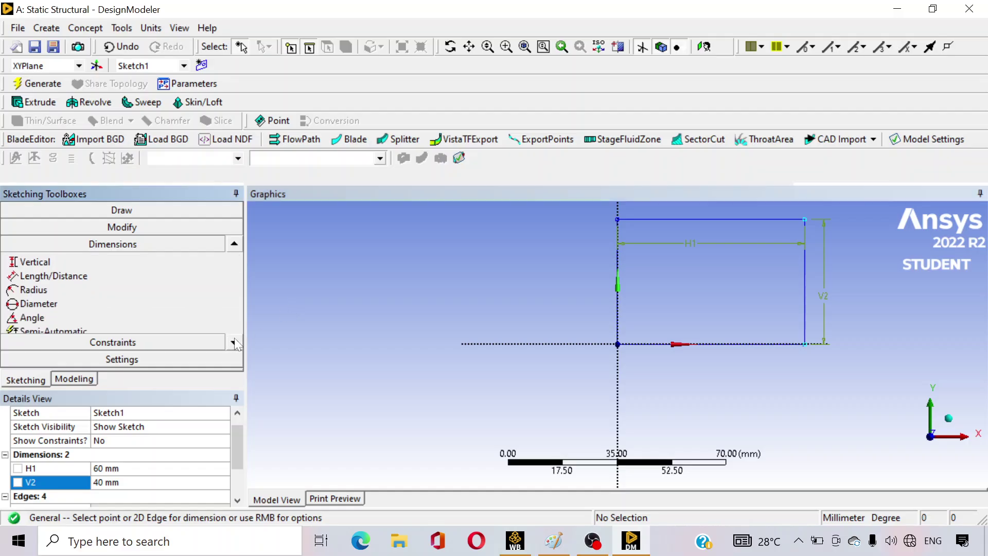
{"action": "left_click", "coordinate": [159, 211]}
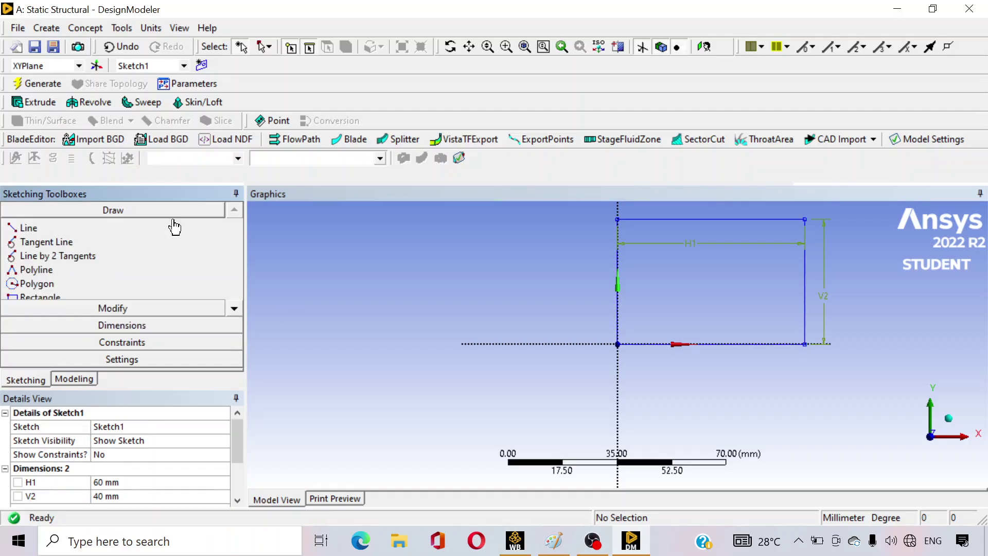
{"action": "left_click", "coordinate": [234, 309]}
{"action": "left_click", "coordinate": [234, 309]}
{"action": "left_click", "coordinate": [234, 309]}
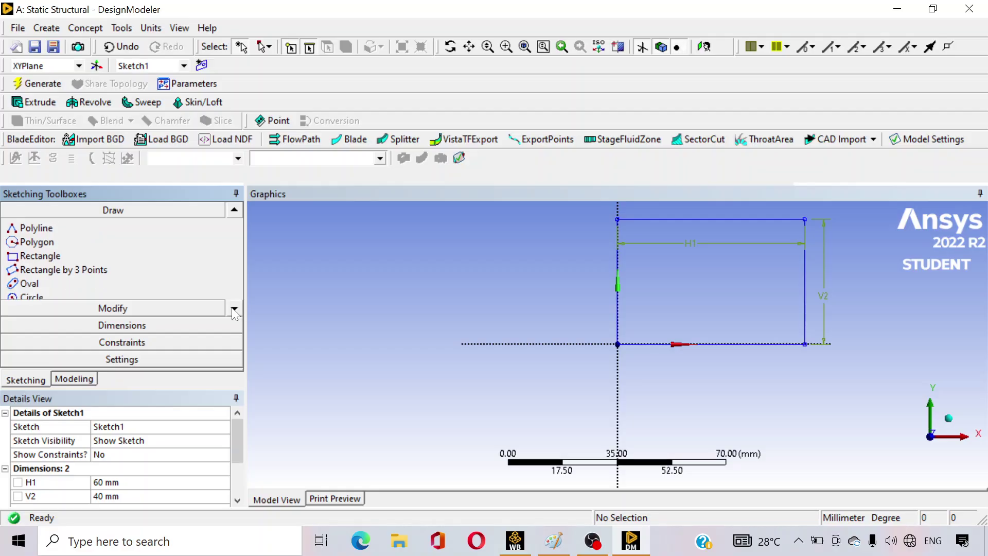
{"action": "left_click", "coordinate": [234, 309]}
{"action": "left_click", "coordinate": [234, 309]}
{"action": "left_click", "coordinate": [234, 309]}
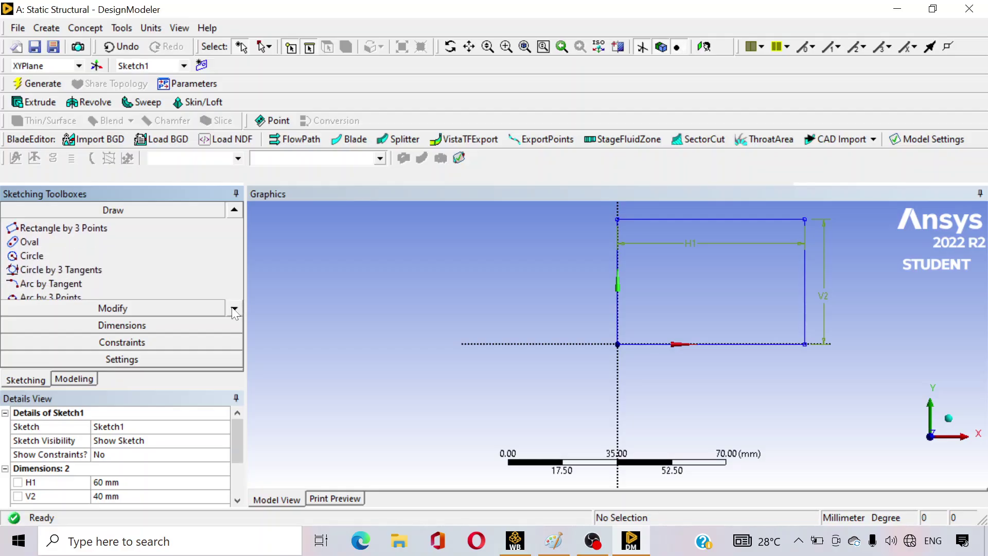
{"action": "left_click", "coordinate": [234, 309]}
{"action": "left_click", "coordinate": [234, 309]}
{"action": "left_click", "coordinate": [234, 309]}
{"action": "left_click", "coordinate": [233, 309]}
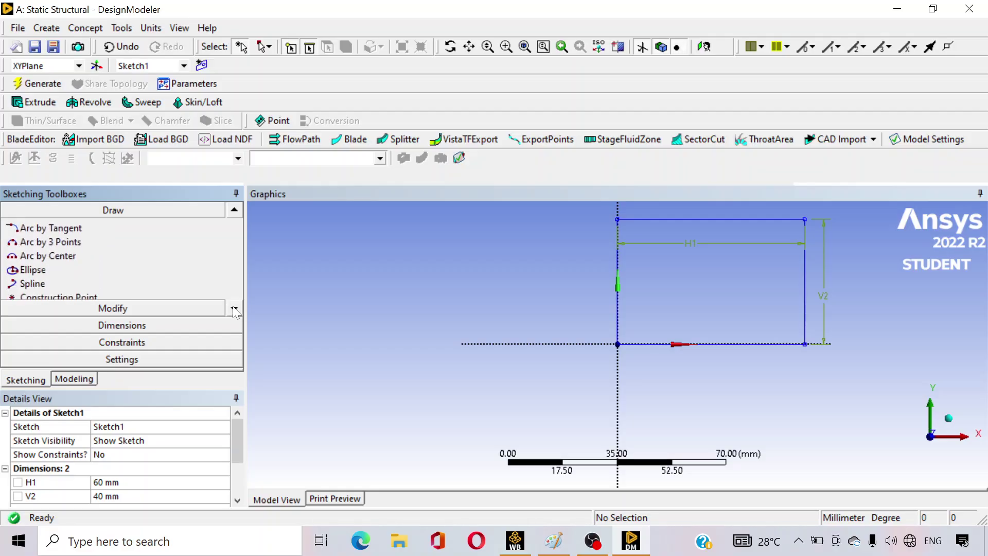
{"action": "left_click", "coordinate": [234, 309]}
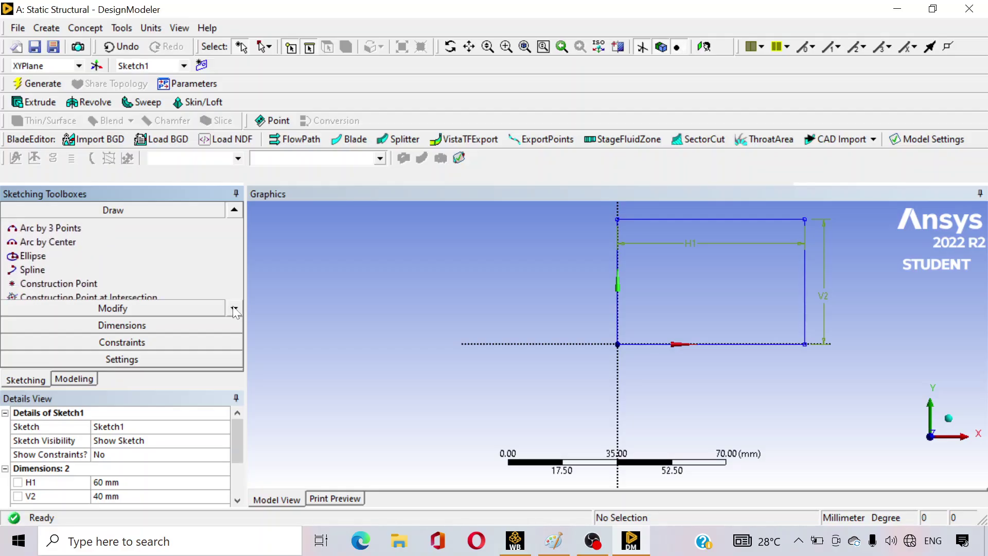
{"action": "left_click", "coordinate": [127, 280]}
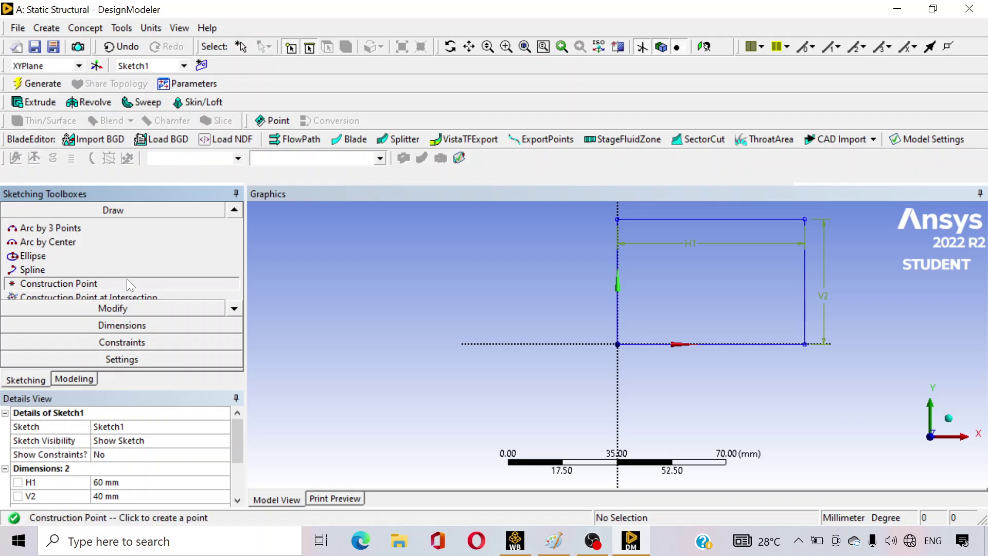
{"action": "left_click", "coordinate": [716, 274]}
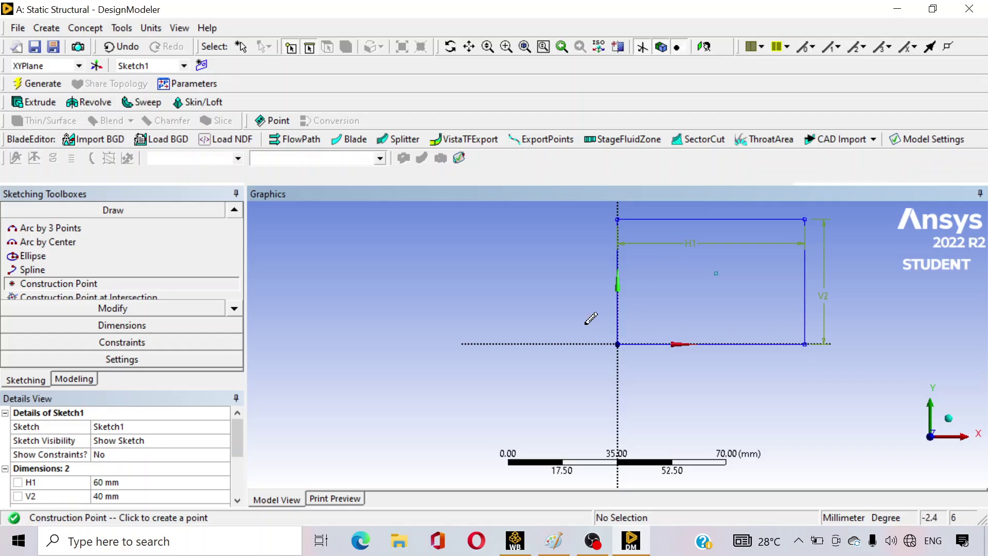
Add a general dimension between the construction point and the rectangle's left edge.
{"action": "left_click", "coordinate": [144, 325]}
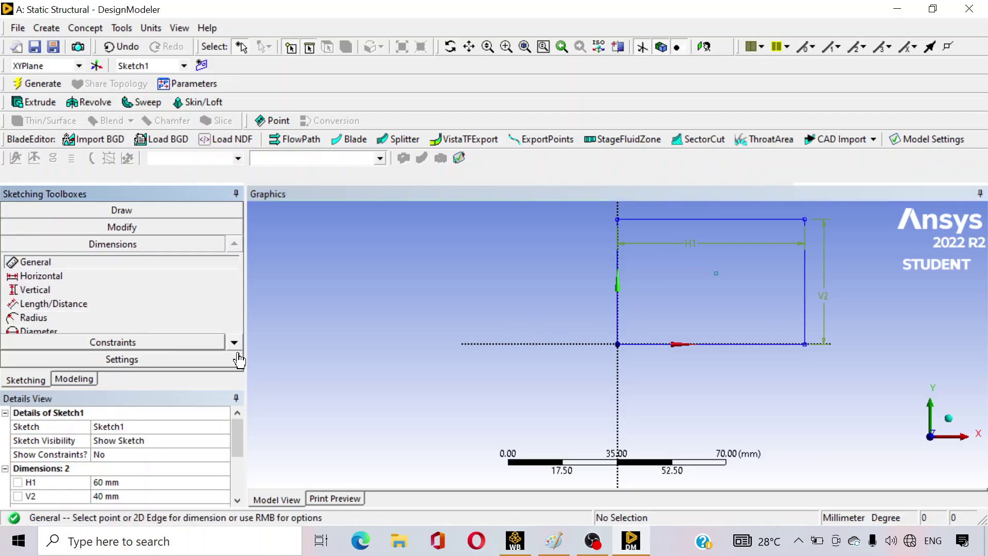
{"action": "left_click", "coordinate": [716, 274]}
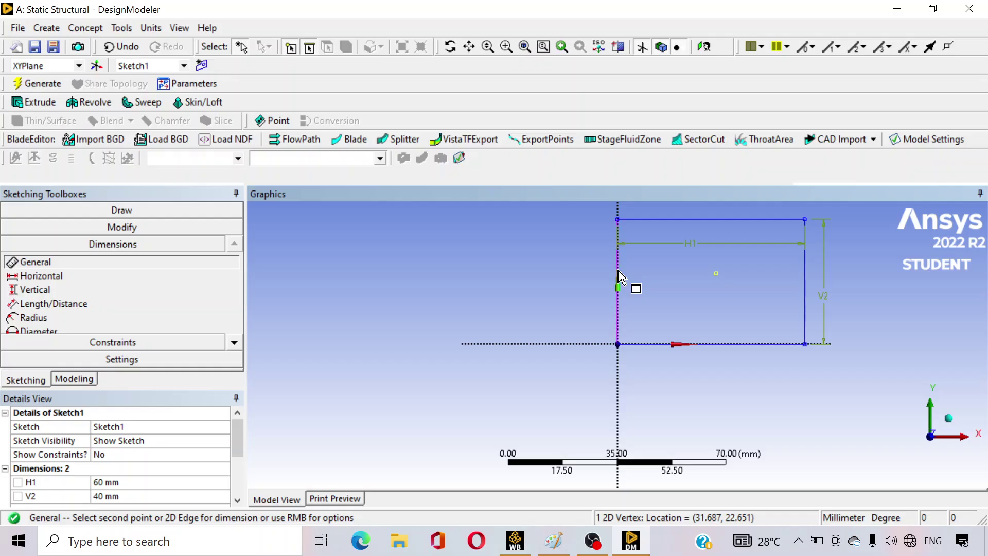
{"action": "left_click", "coordinate": [619, 277]}
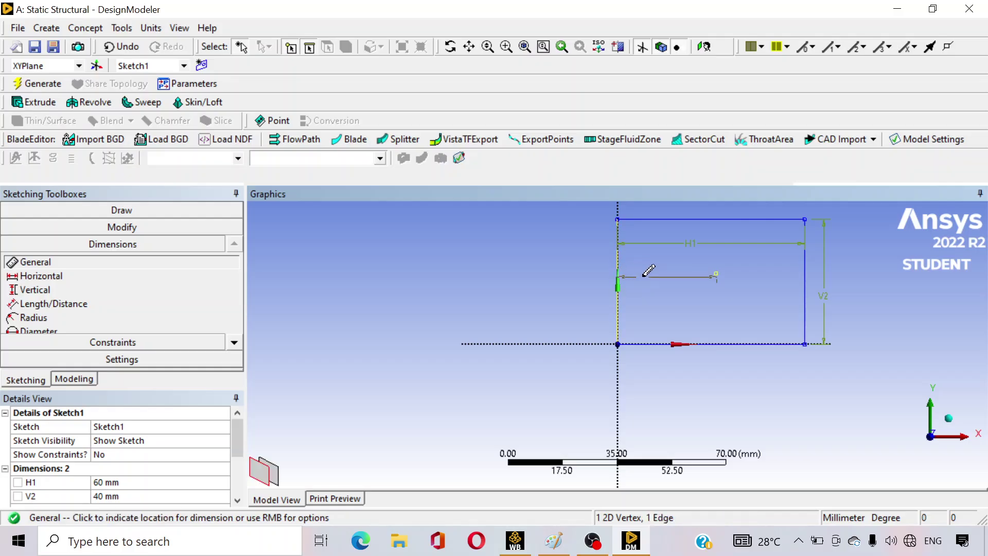
{"action": "left_click", "coordinate": [661, 281]}
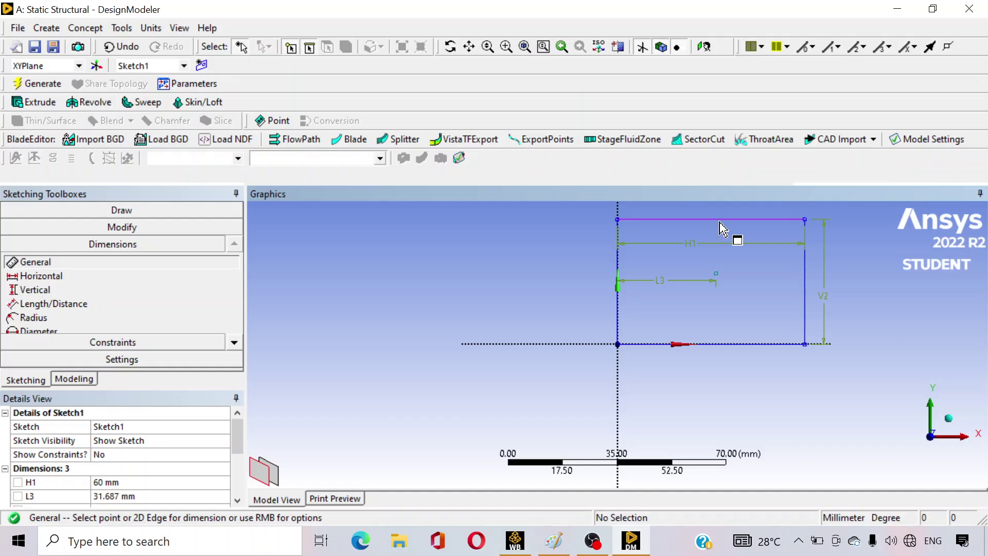
Add another general dimension along the rectangle's top edge.
{"action": "left_click", "coordinate": [647, 235]}
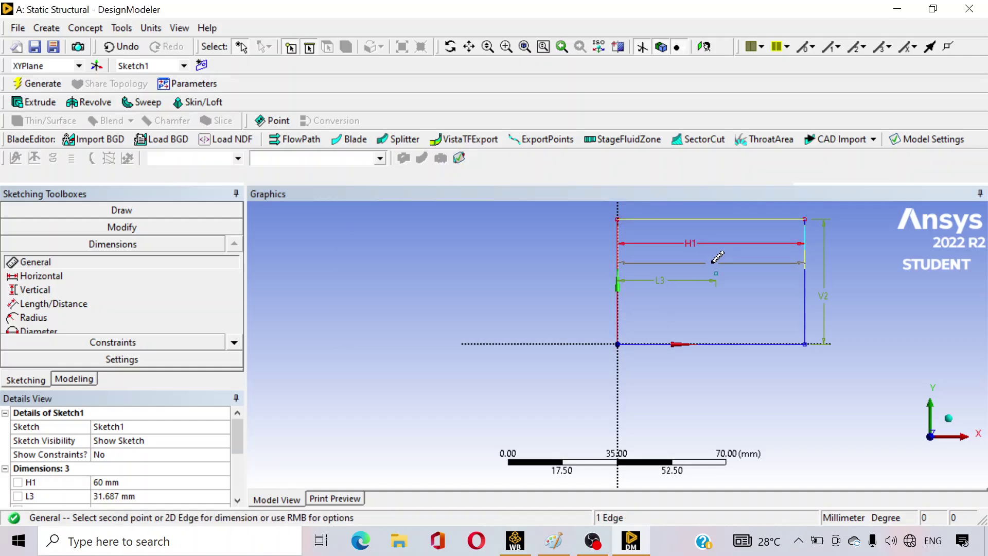
{"action": "right_click", "coordinate": [713, 258]}
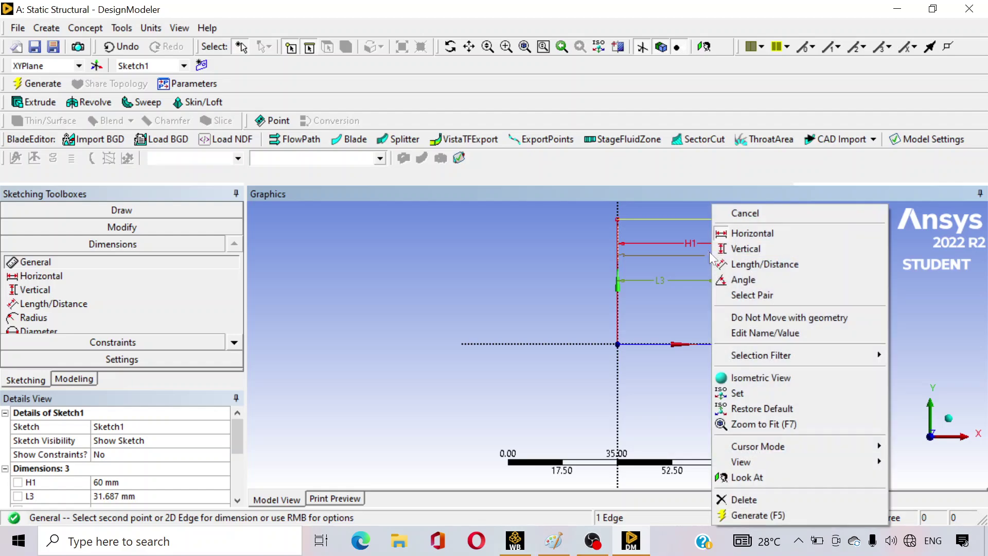
{"action": "left_click", "coordinate": [736, 212]}
{"action": "left_click", "coordinate": [697, 240]}
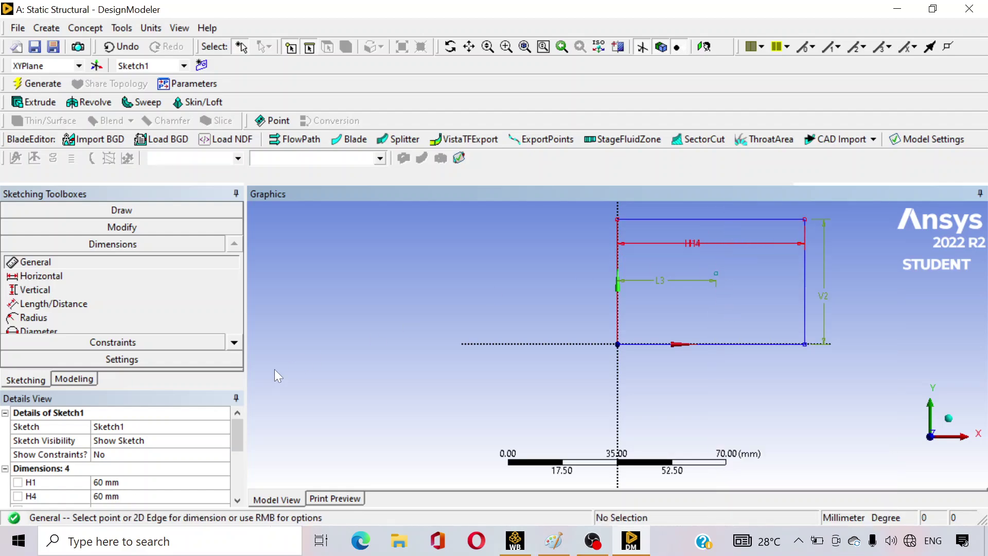
Add a general dimension between the construction point and the rectangle's top edge.
{"action": "left_click", "coordinate": [717, 275]}
{"action": "left_click", "coordinate": [730, 221]}
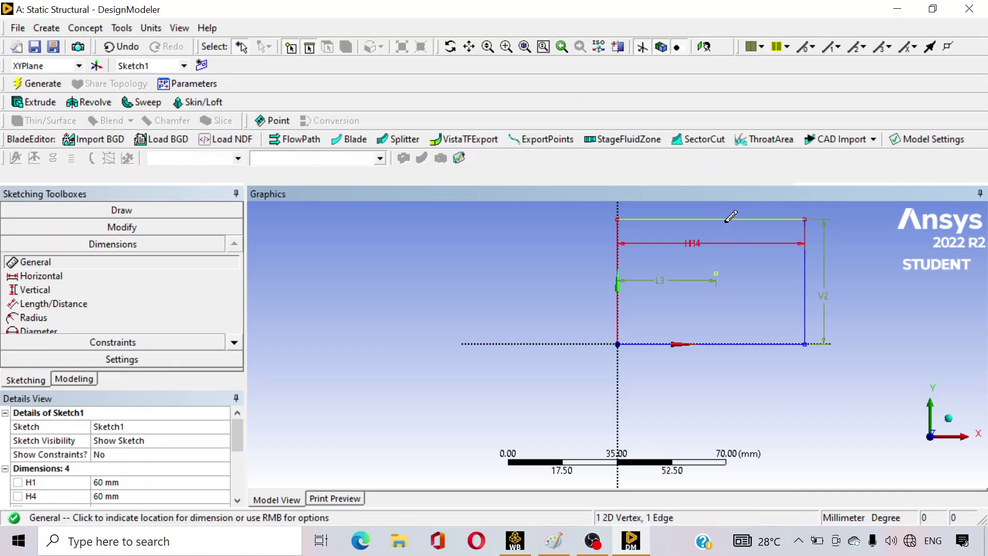
{"action": "left_click", "coordinate": [733, 242]}
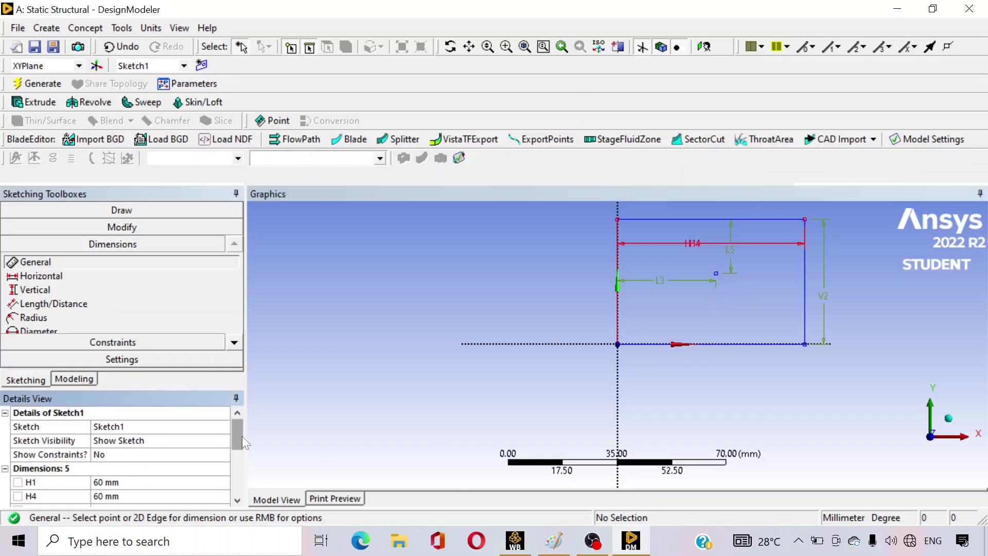
Set the construction point's distance to 30 mm from the left edge and 20 mm from the top edge.
{"action": "scroll", "coordinate": [237, 437], "scroll_direction": "down", "scroll_amount": 2}
{"action": "left_click", "coordinate": [131, 455]}
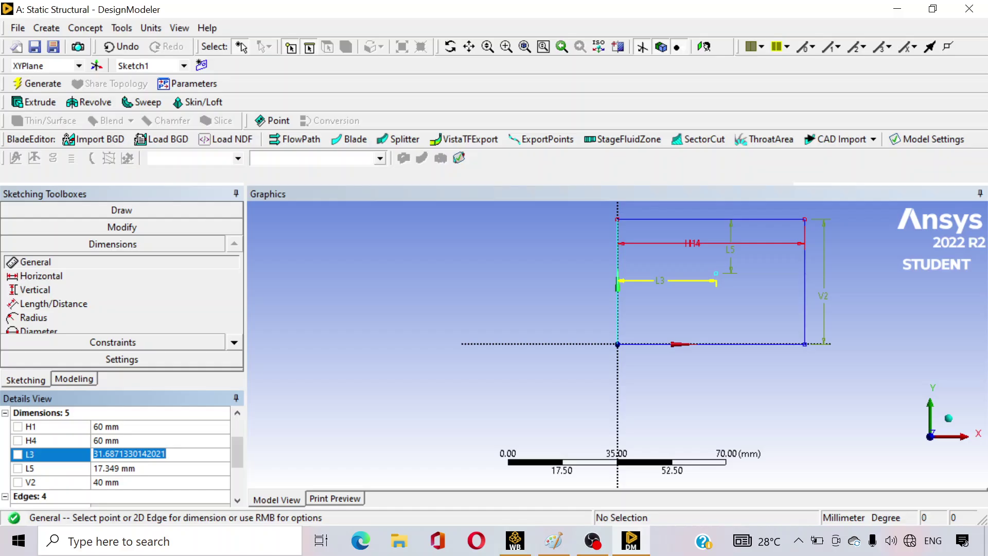
{"action": "type", "text": "30"}
{"action": "key", "text": "Return"}
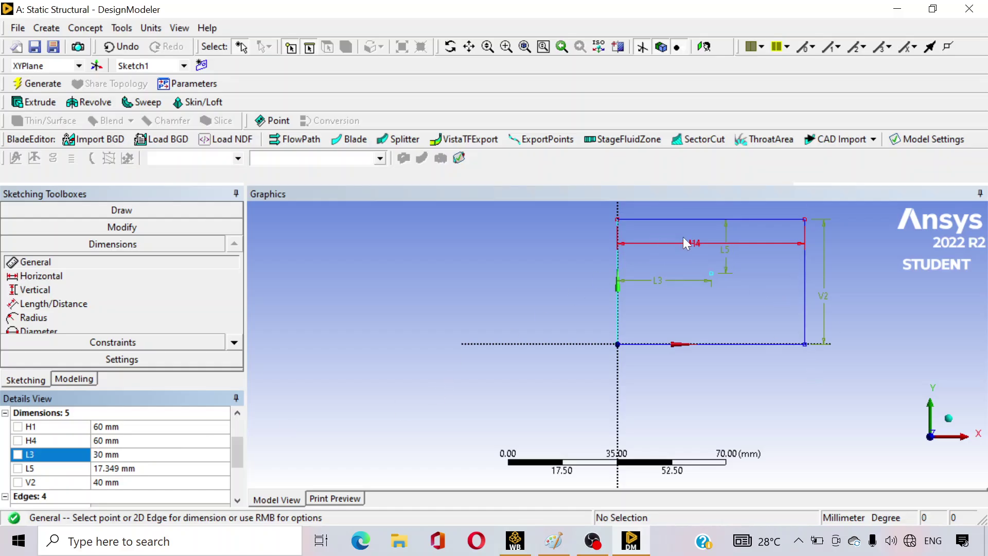
{"action": "left_click", "coordinate": [108, 468]}
{"action": "type", "text": "20"}
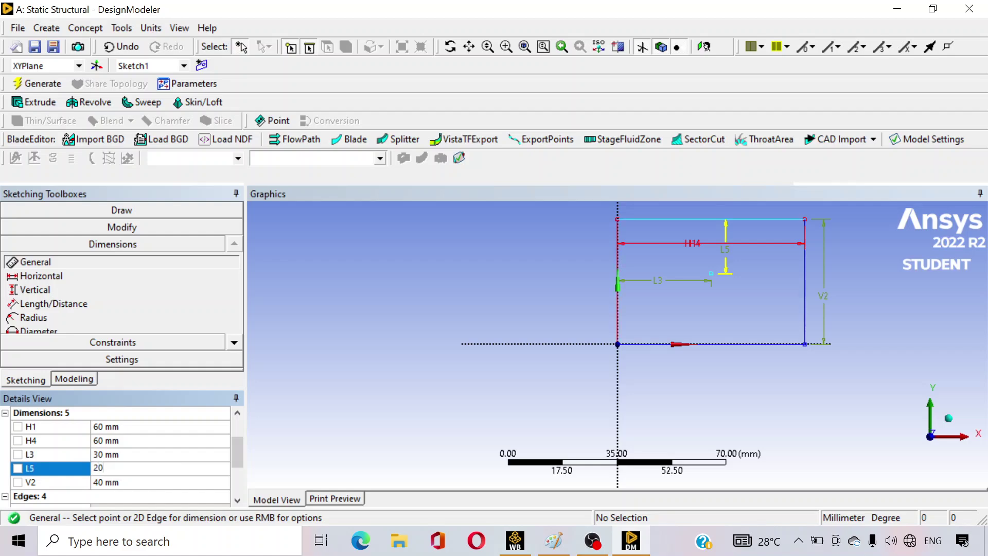
{"action": "key", "text": "Return"}
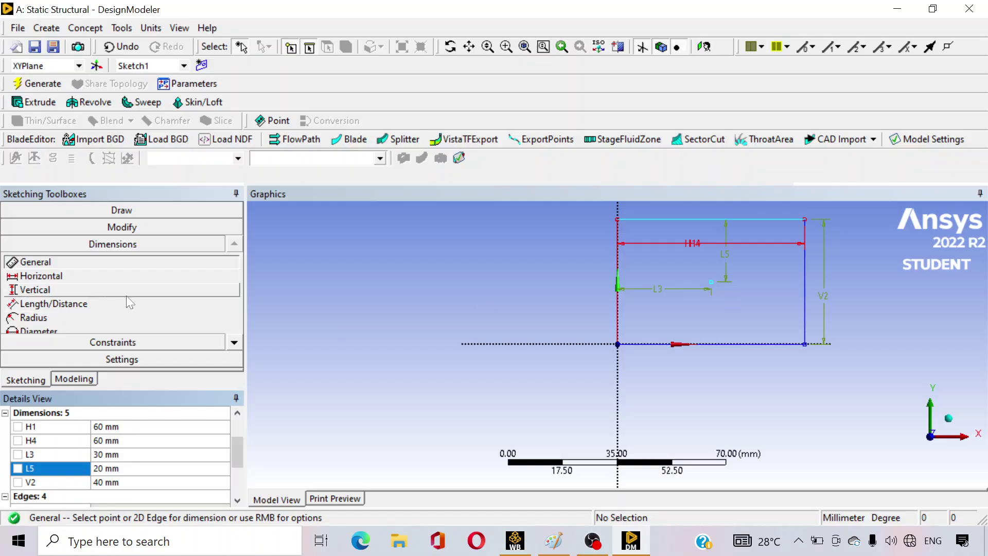
Sketch a circle about 25 mm in diameter centred on the construction point.
{"action": "left_click", "coordinate": [110, 210]}
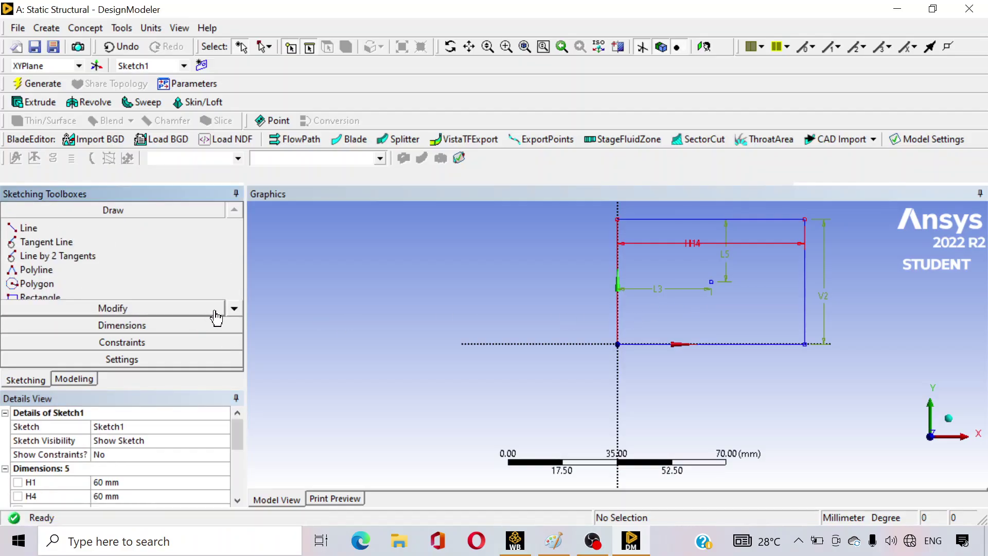
{"action": "left_click", "coordinate": [234, 308]}
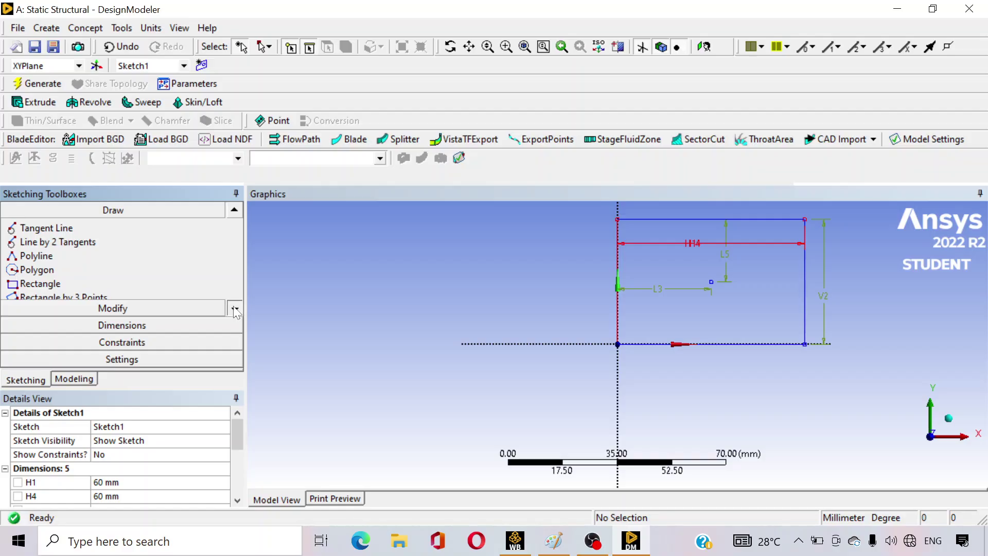
{"action": "left_click", "coordinate": [234, 309]}
{"action": "left_click", "coordinate": [234, 308]}
{"action": "left_click", "coordinate": [234, 308]}
{"action": "left_click", "coordinate": [95, 284]}
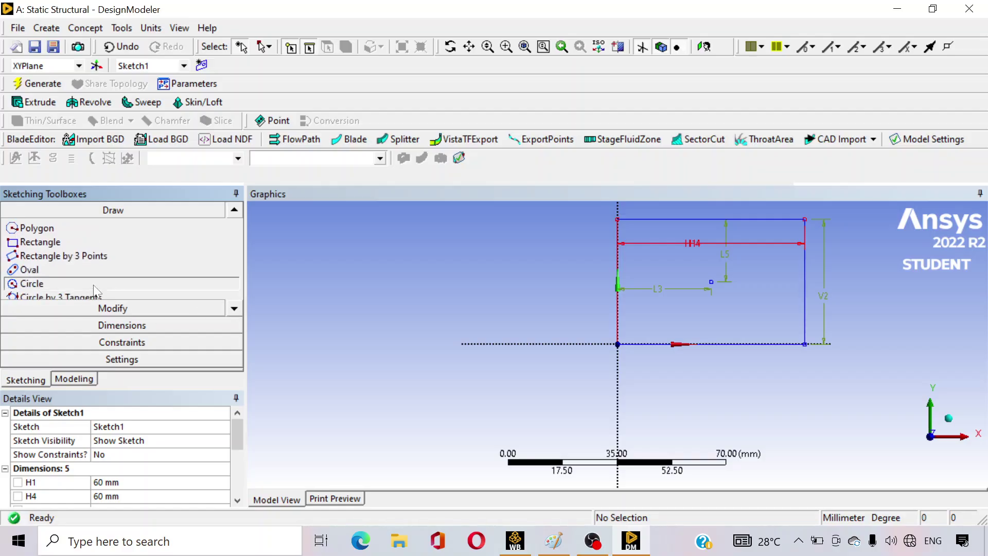
{"action": "left_click", "coordinate": [711, 282]}
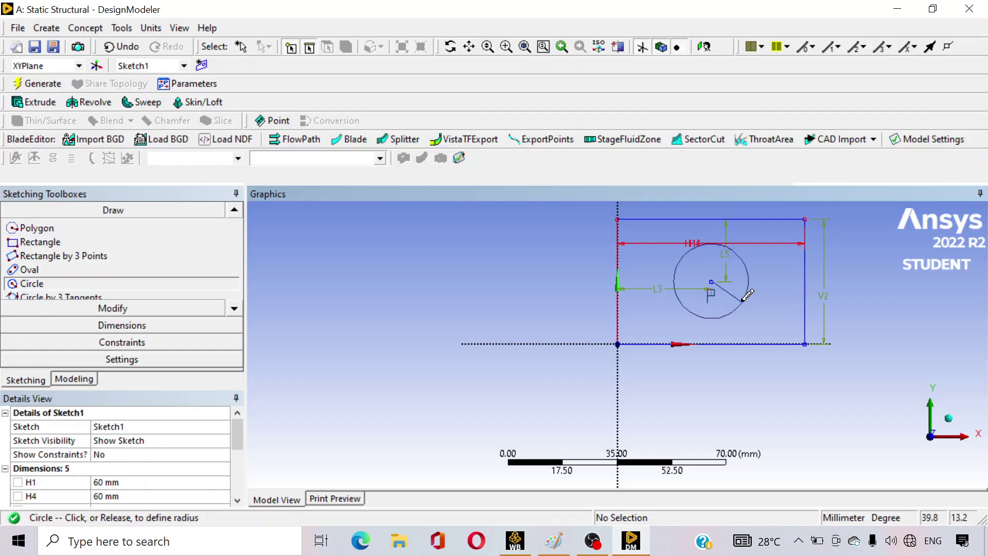
{"action": "left_click", "coordinate": [748, 290]}
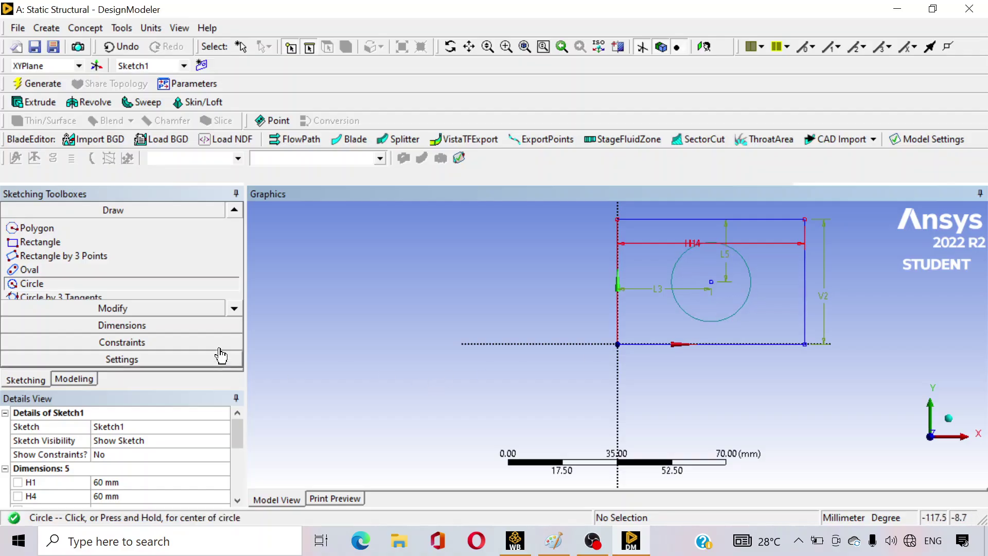
Add a diameter dimension to the circle.
{"action": "left_click", "coordinate": [140, 326]}
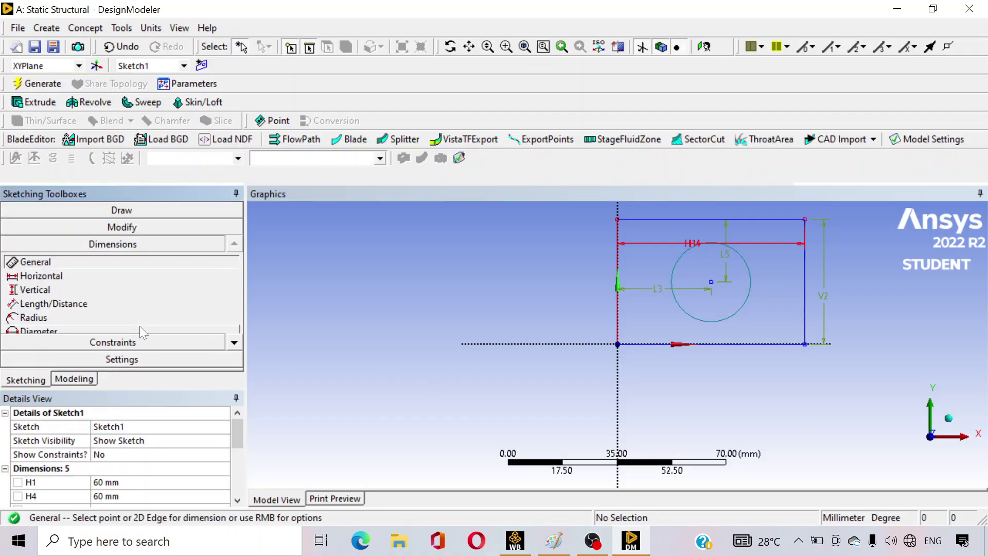
{"action": "left_click", "coordinate": [67, 329]}
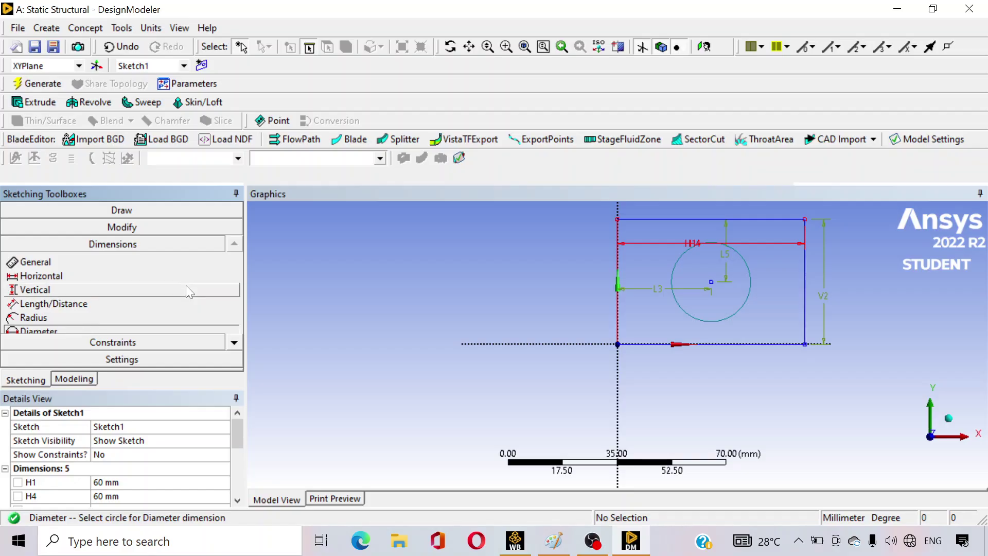
{"action": "left_click", "coordinate": [234, 341]}
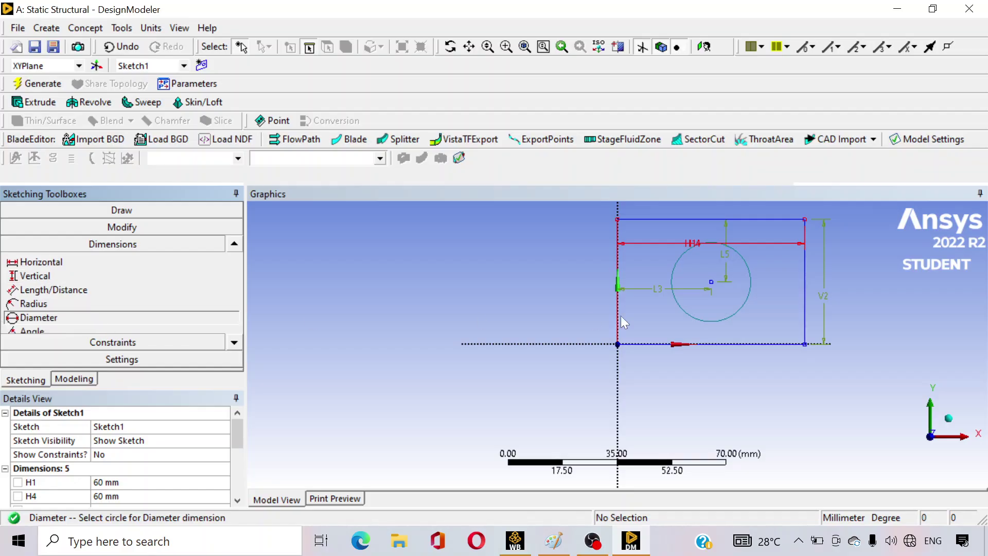
{"action": "left_click", "coordinate": [720, 321]}
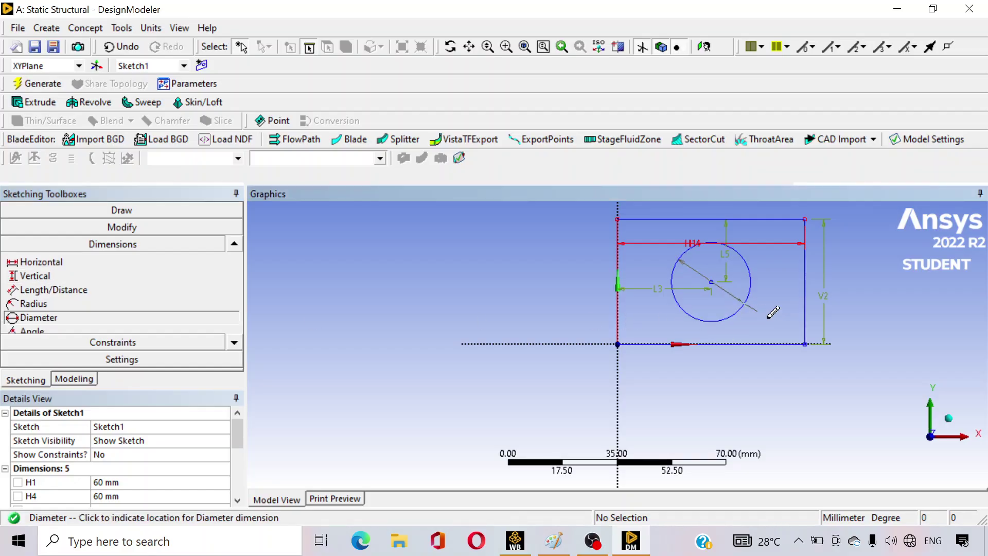
{"action": "left_click", "coordinate": [767, 318]}
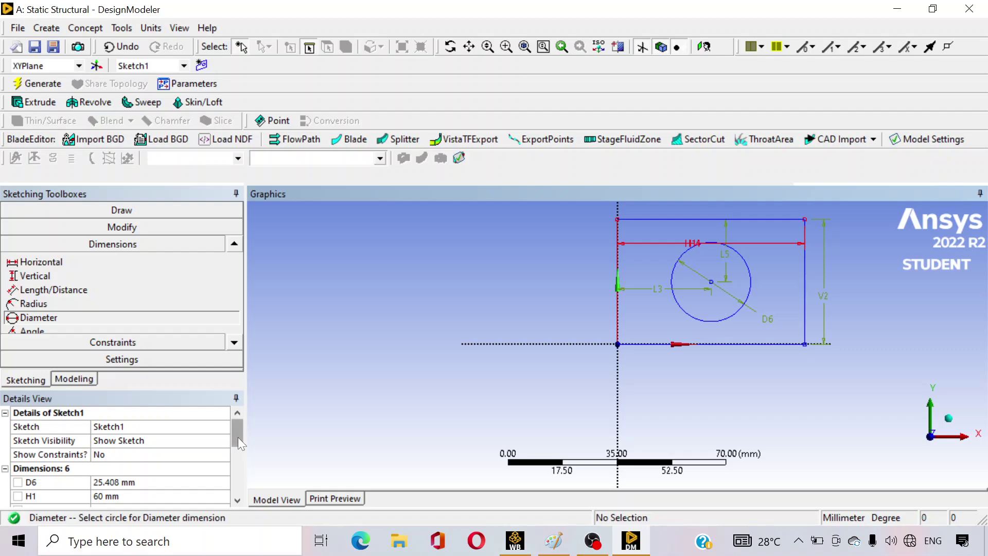
Check the hole size in the Paint reference drawing and set the circle's diameter to 20 mm in DesignModeler.
{"action": "scroll", "coordinate": [238, 437], "scroll_direction": "down", "scroll_amount": 2}
{"action": "scroll", "coordinate": [238, 456], "scroll_direction": "up", "scroll_amount": 1}
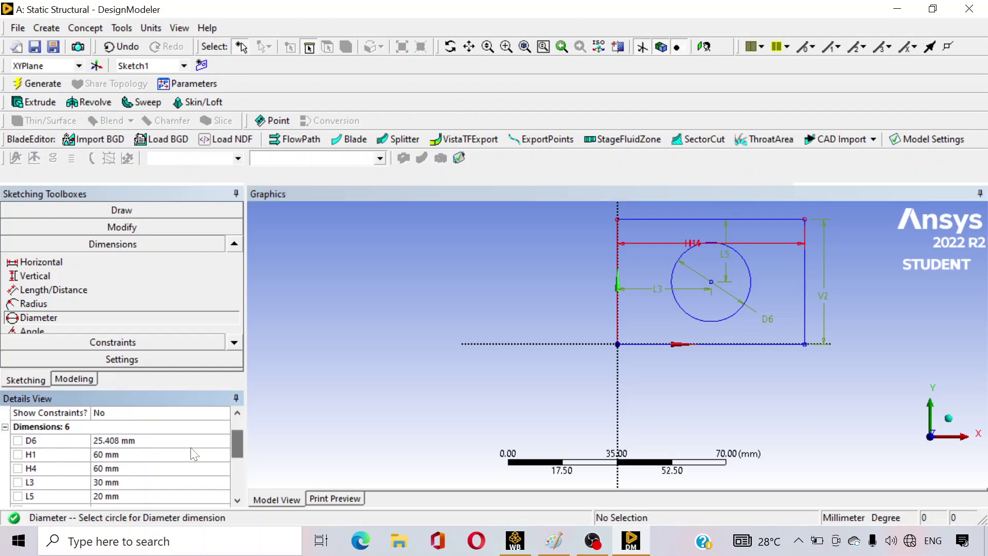
{"action": "left_click", "coordinate": [146, 440]}
{"action": "left_click", "coordinate": [554, 541]}
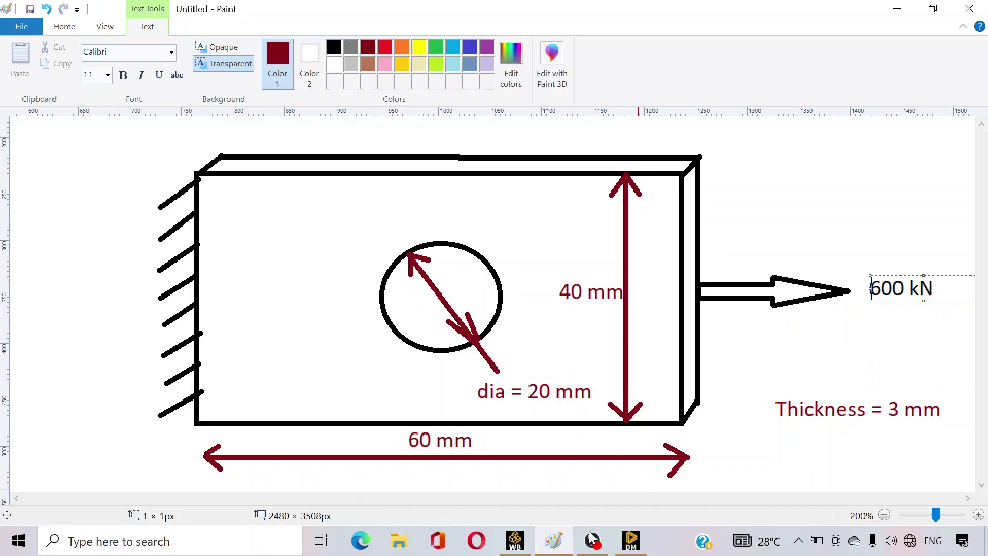
{"action": "left_click", "coordinate": [629, 541]}
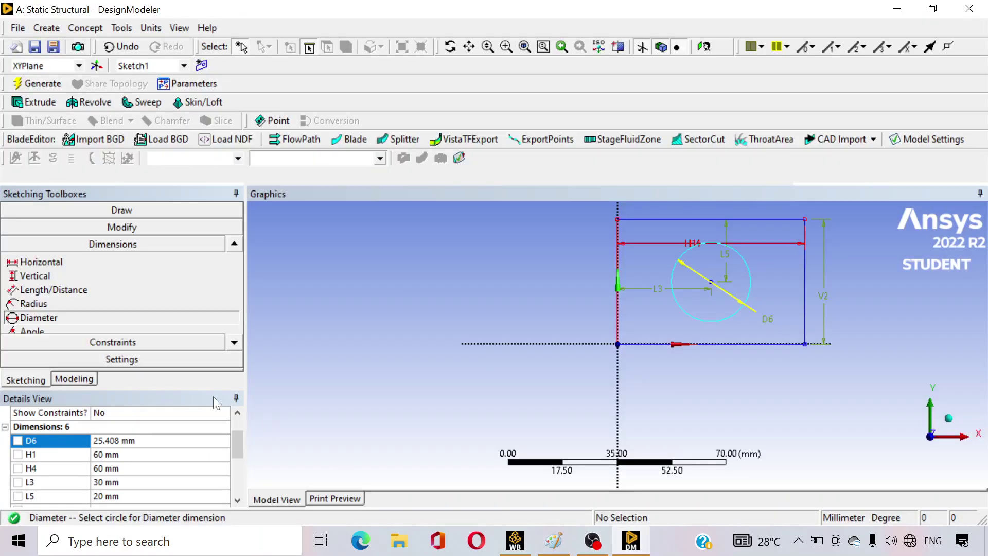
{"action": "left_click", "coordinate": [128, 440]}
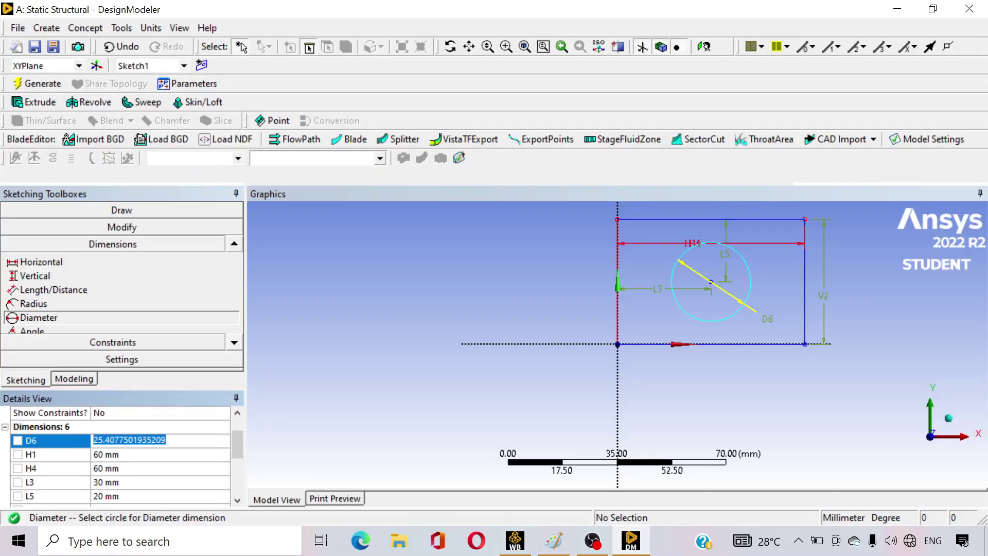
{"action": "type", "text": "20"}
{"action": "key", "text": "Return"}
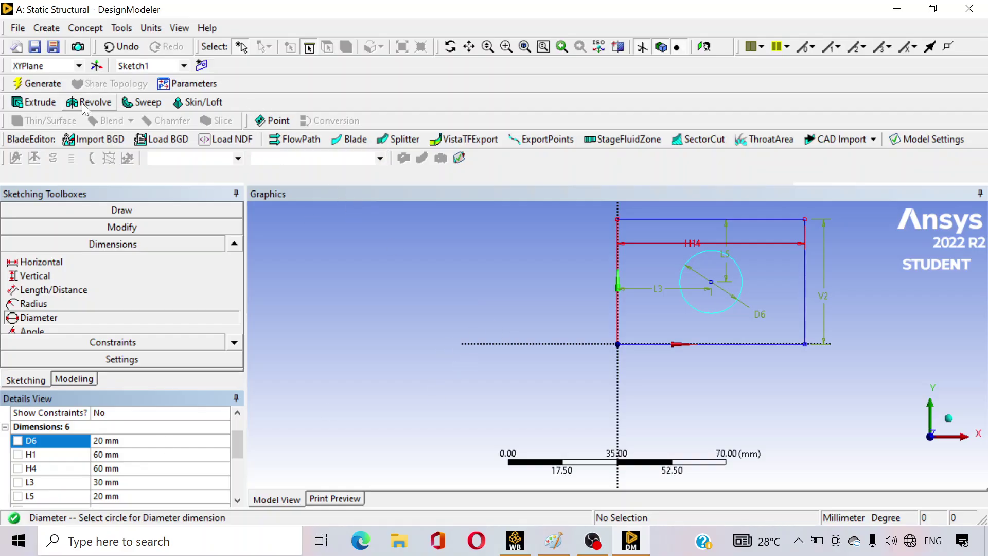
{"action": "left_click", "coordinate": [38, 84]}
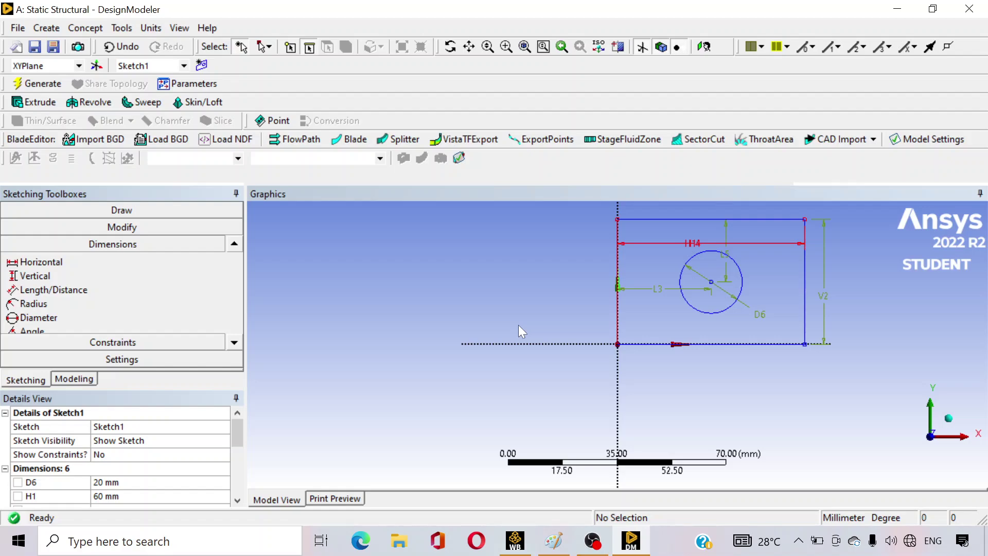
Extrude the sketch of the rectangle and circle to a fixed depth of 3 mm and generate the plate body.
{"action": "left_click", "coordinate": [45, 106]}
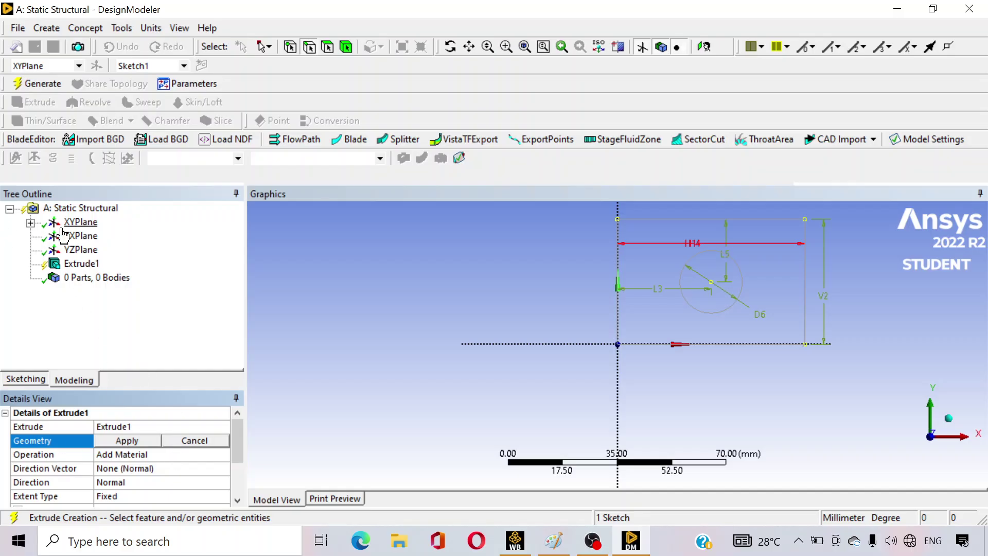
{"action": "left_click", "coordinate": [31, 223]}
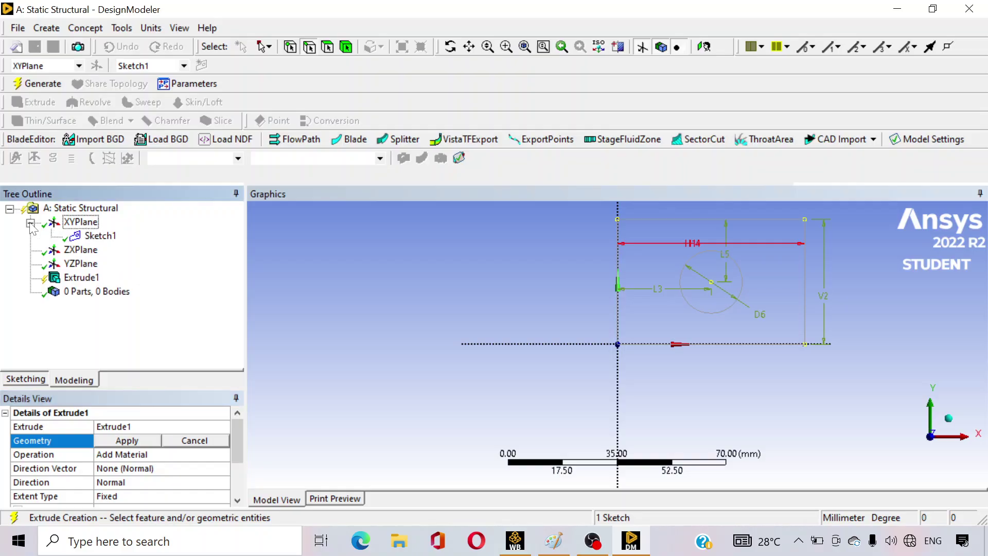
{"action": "left_click", "coordinate": [98, 236]}
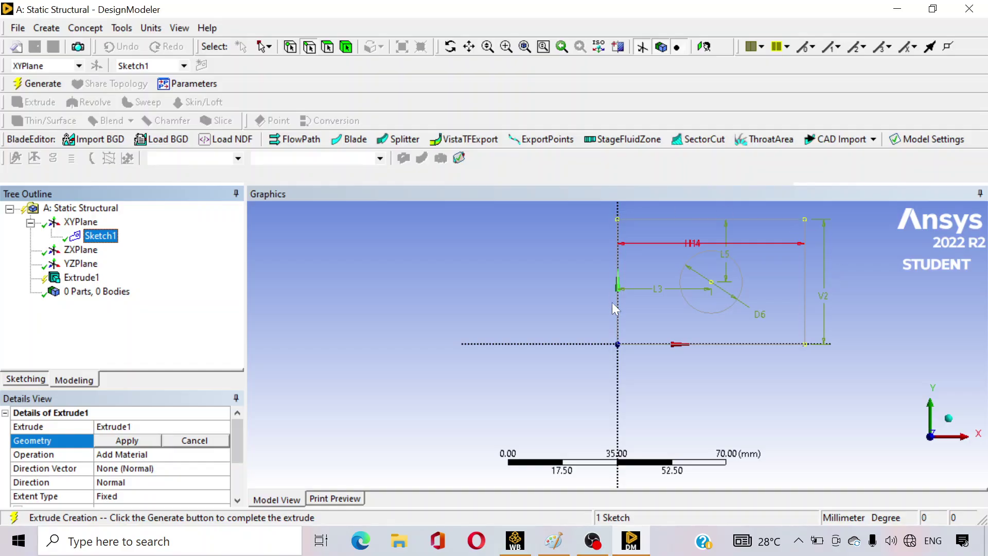
{"action": "left_click", "coordinate": [127, 441]}
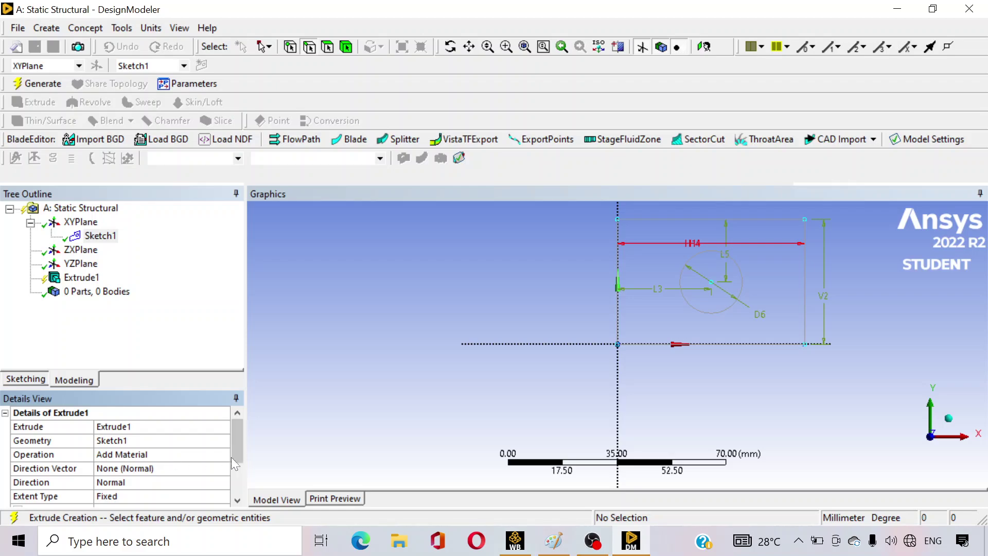
{"action": "left_click_drag", "start_coordinate": [236, 449], "coordinate": [236, 459]}
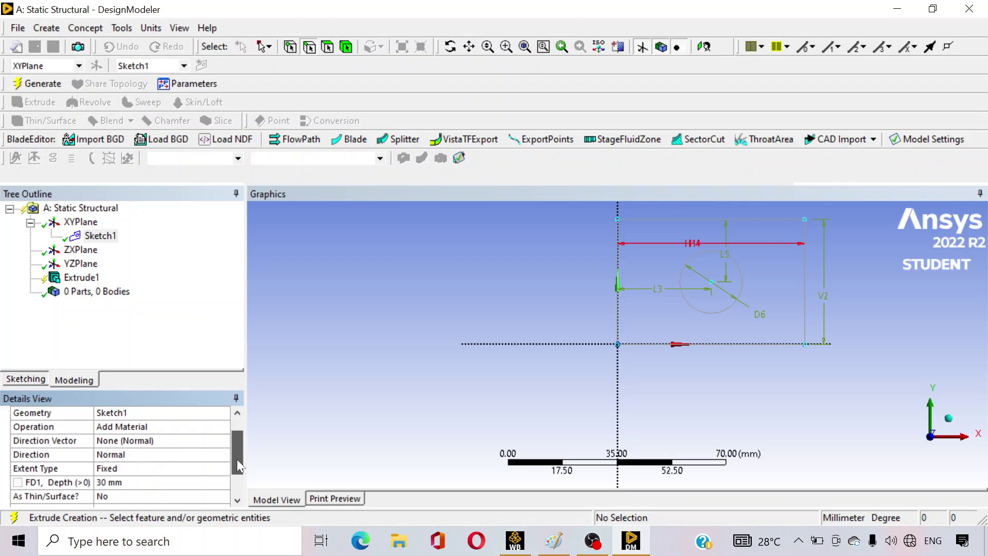
{"action": "left_click", "coordinate": [176, 483]}
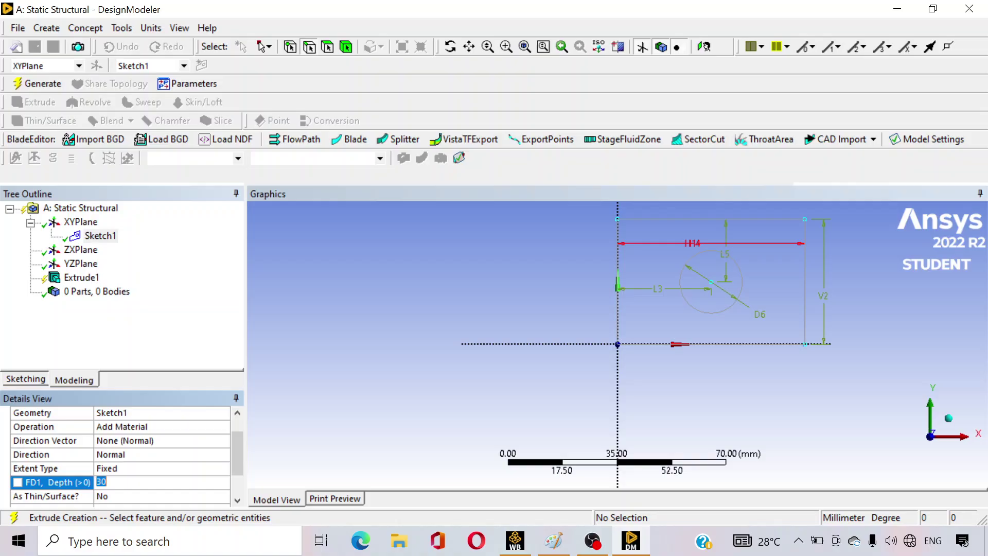
{"action": "type", "text": "3"}
{"action": "key", "text": "Return"}
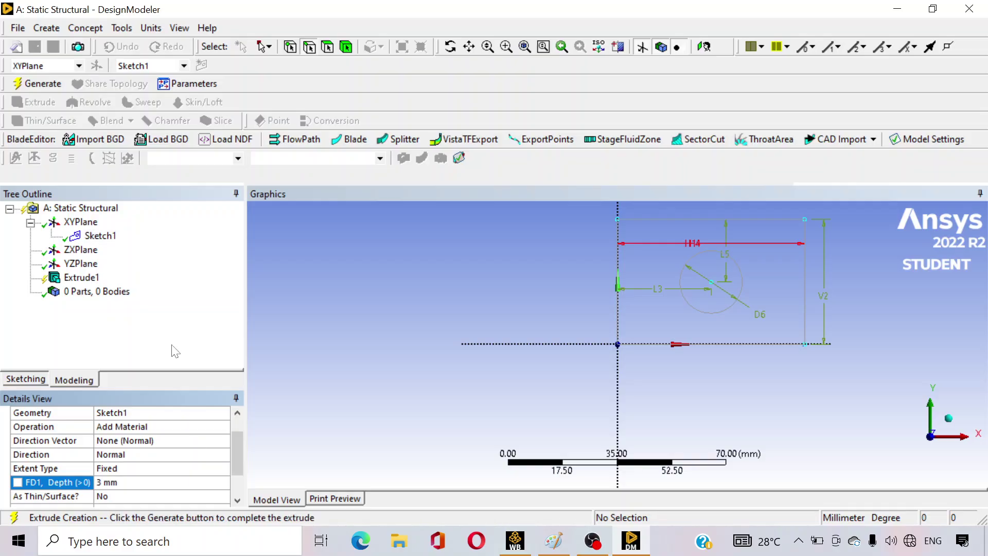
{"action": "left_click", "coordinate": [41, 87]}
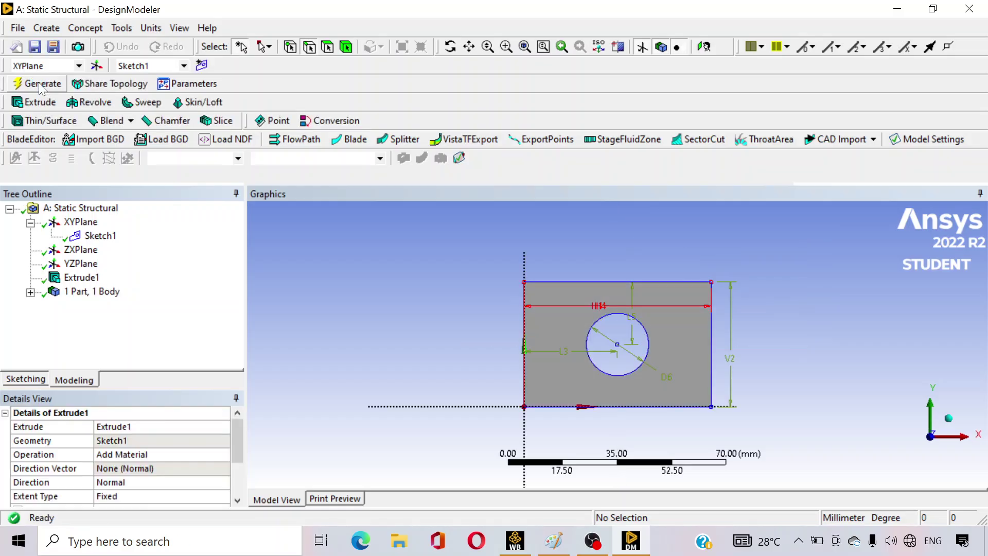
{"action": "middle_click_drag", "start_coordinate": [756, 344], "coordinate": [495, 314]}
Switch to Workbench, open the Static Structural system's Model in Mechanical and generate a mesh with default settings.
{"action": "left_click", "coordinate": [515, 541]}
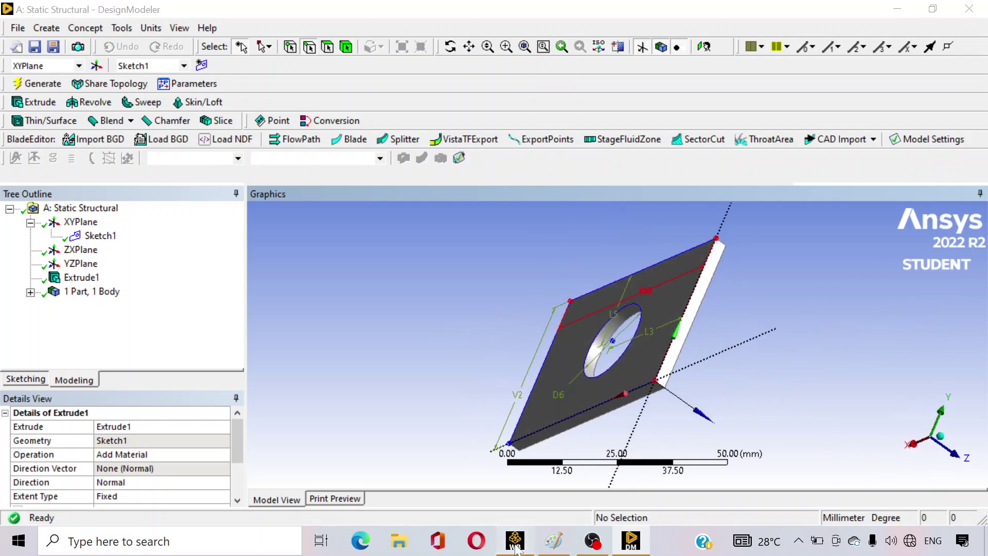
{"action": "left_click", "coordinate": [307, 162]}
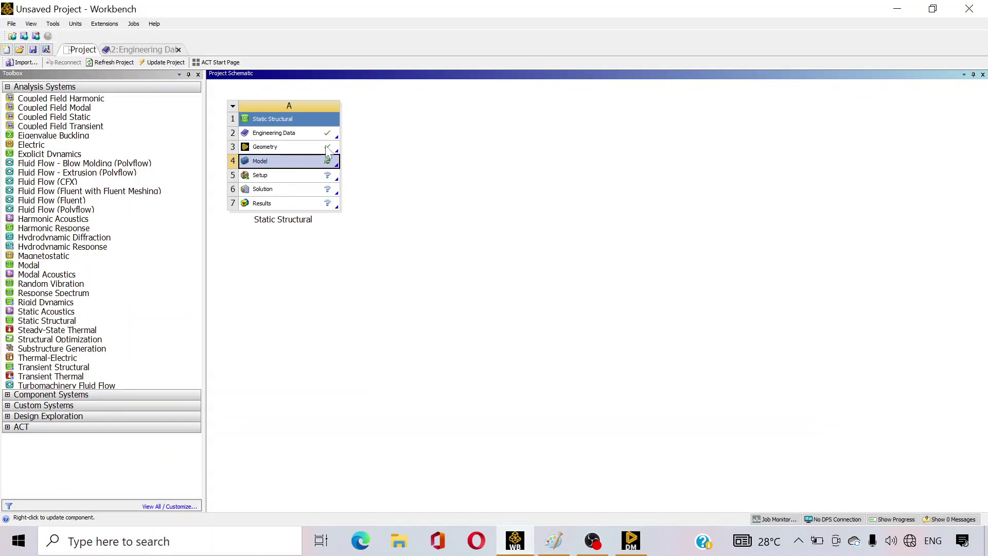
{"action": "double_click", "coordinate": [261, 161]}
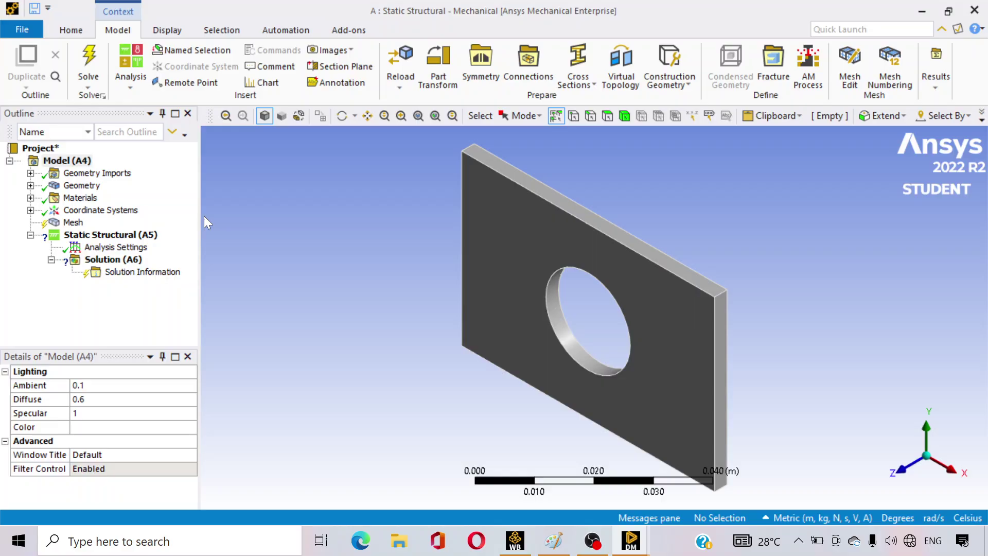
{"action": "left_click", "coordinate": [75, 223]}
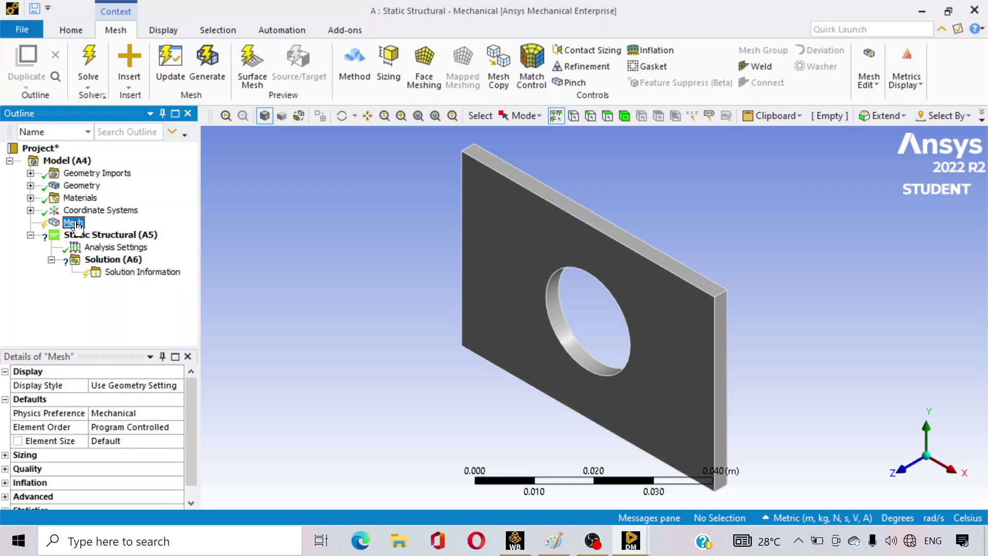
{"action": "left_click", "coordinate": [214, 70]}
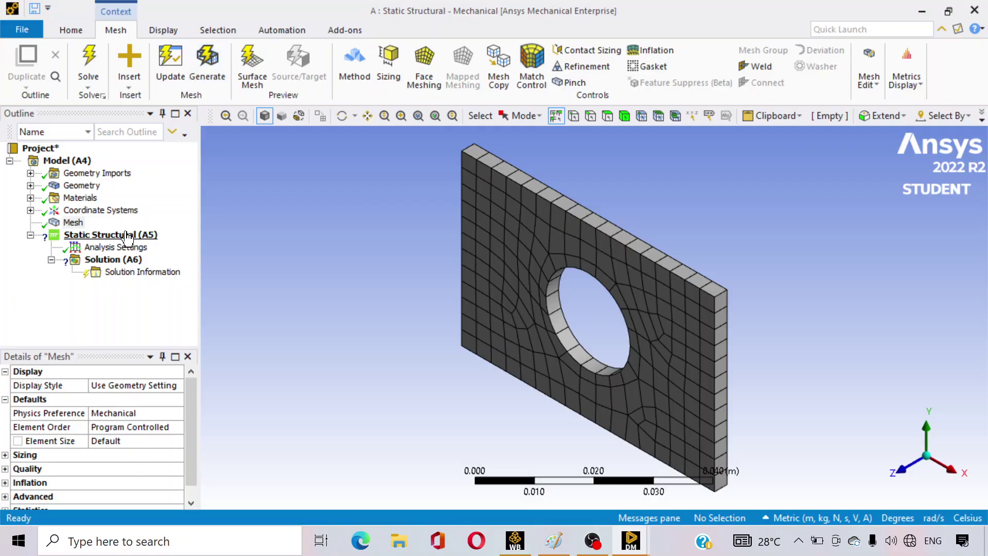
Check the loading in the Paint reference drawing and add a Fixed Support in Mechanical on the plate's end face at X = 0.
{"action": "left_click", "coordinate": [548, 546]}
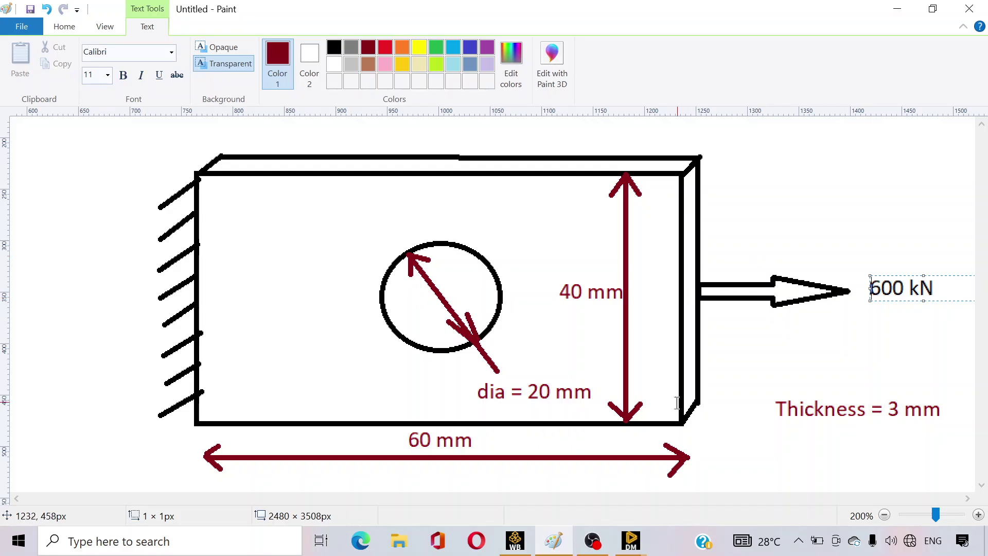
{"action": "left_click", "coordinate": [516, 542]}
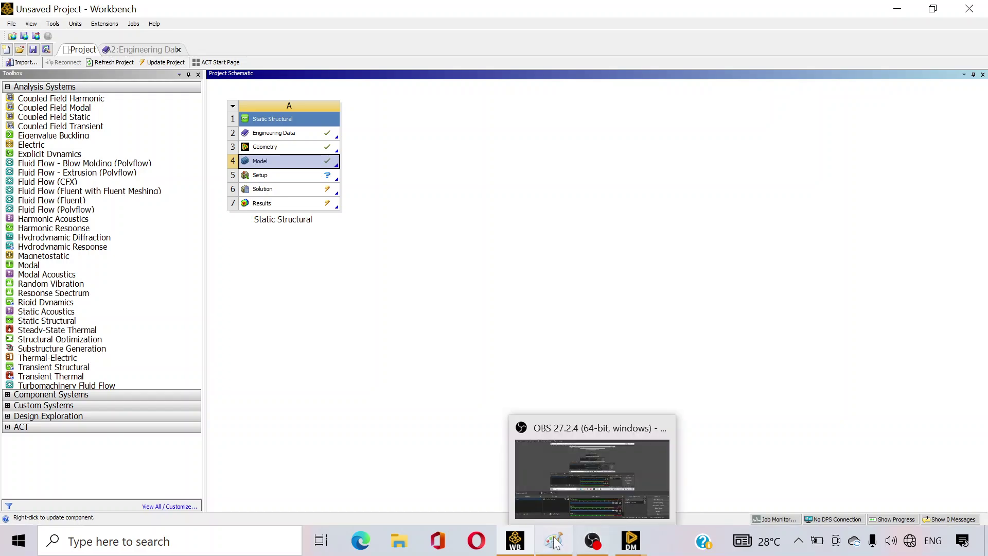
{"action": "mouse_move", "coordinate": [646, 536]}
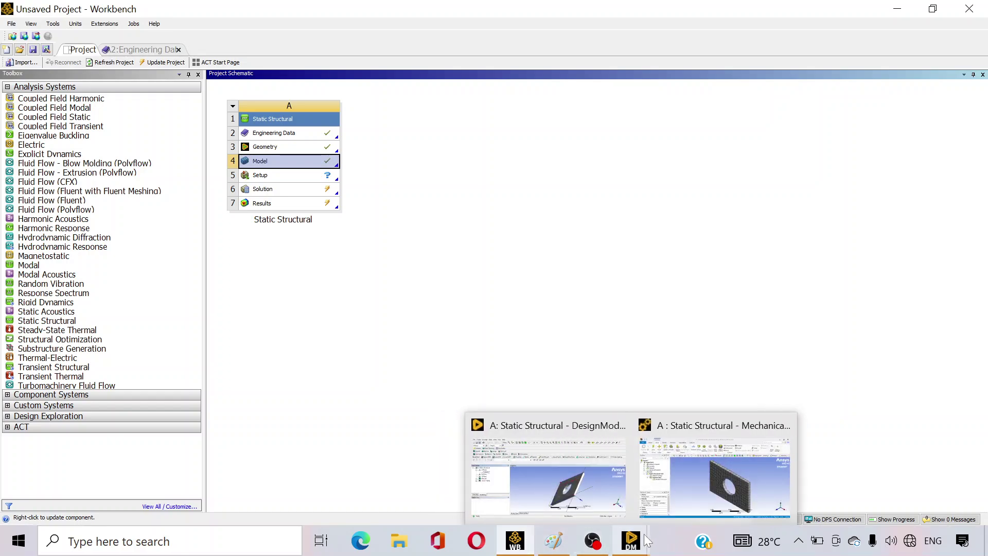
{"action": "left_click", "coordinate": [704, 487]}
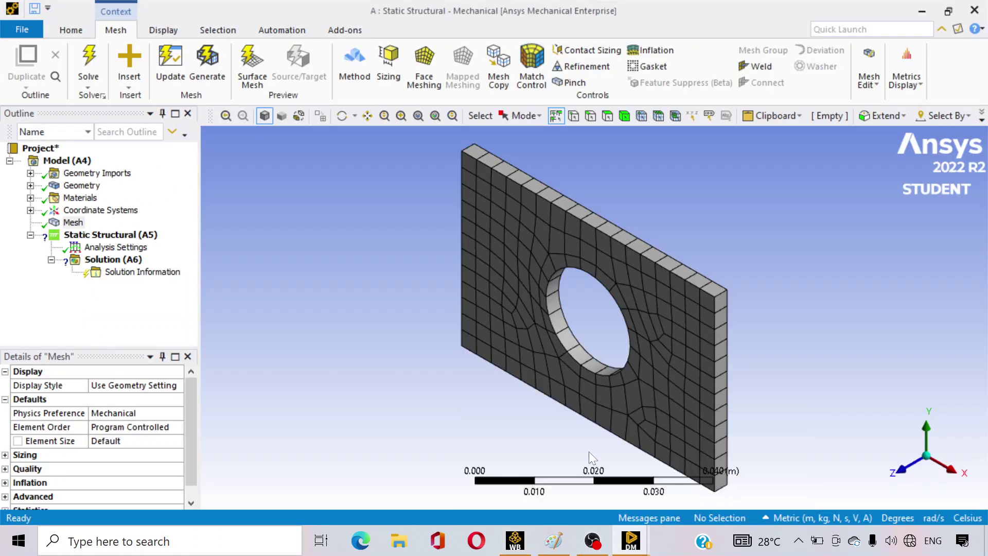
{"action": "right_click", "coordinate": [107, 234]}
{"action": "mouse_move", "coordinate": [130, 246]}
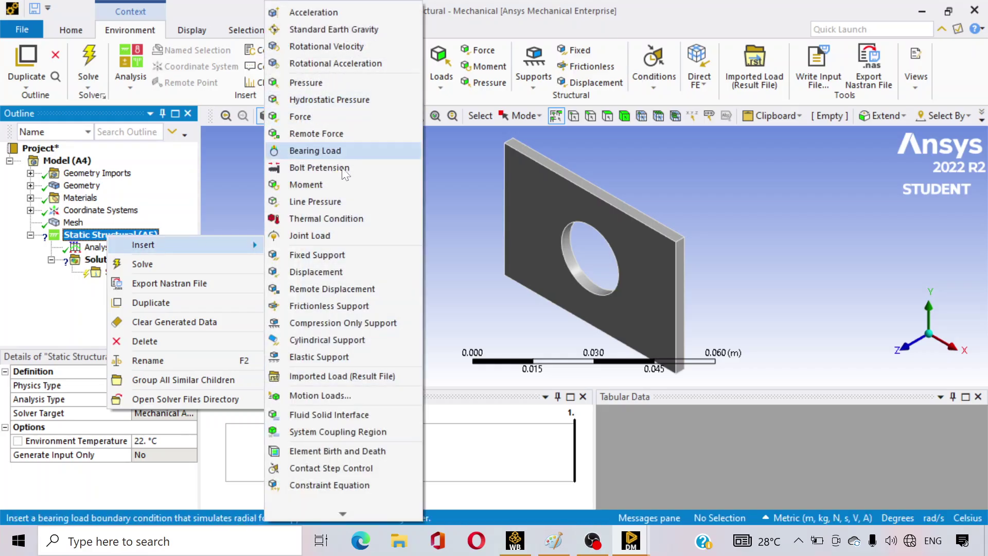
{"action": "left_click", "coordinate": [331, 253]}
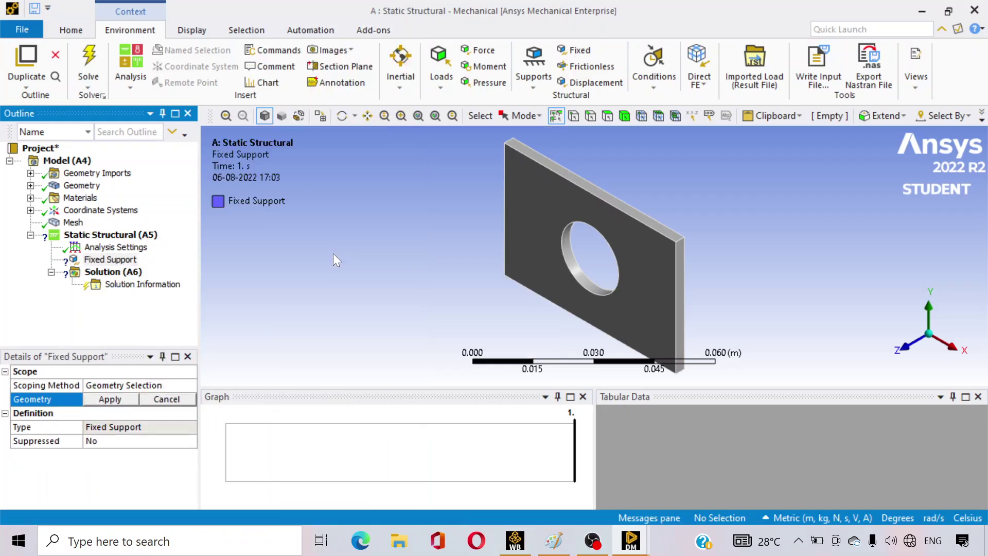
{"action": "middle_click_drag", "start_coordinate": [444, 231], "coordinate": [555, 268]}
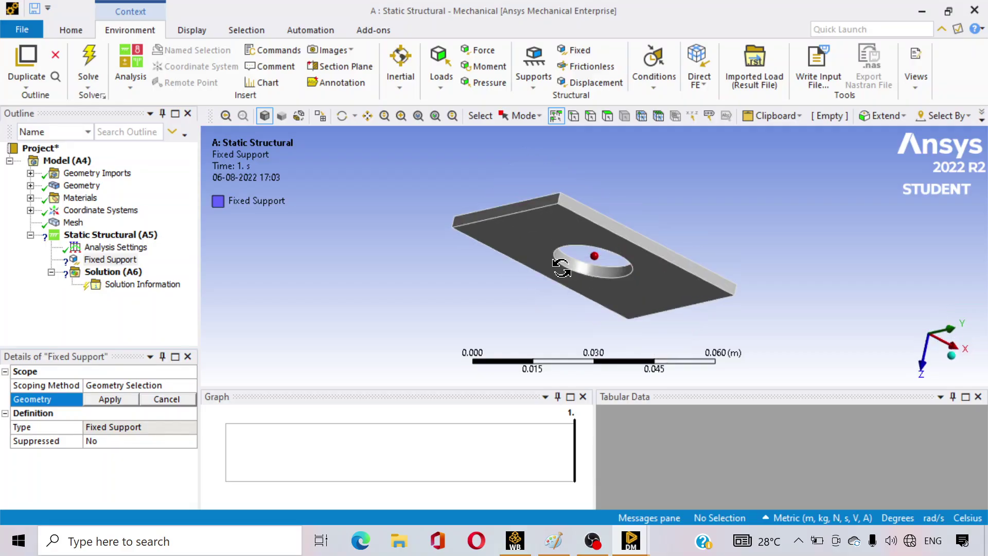
{"action": "left_click", "coordinate": [530, 207]}
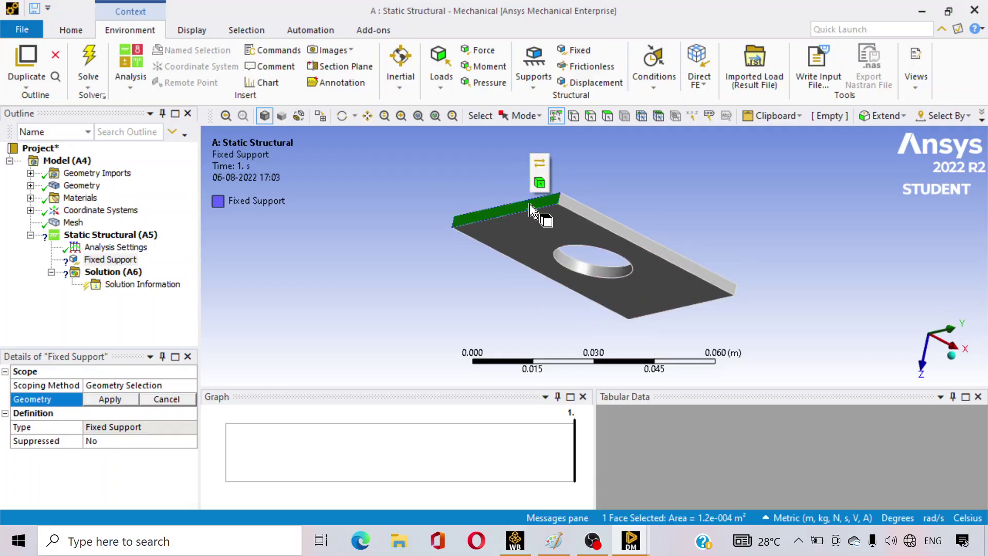
{"action": "left_click", "coordinate": [104, 399]}
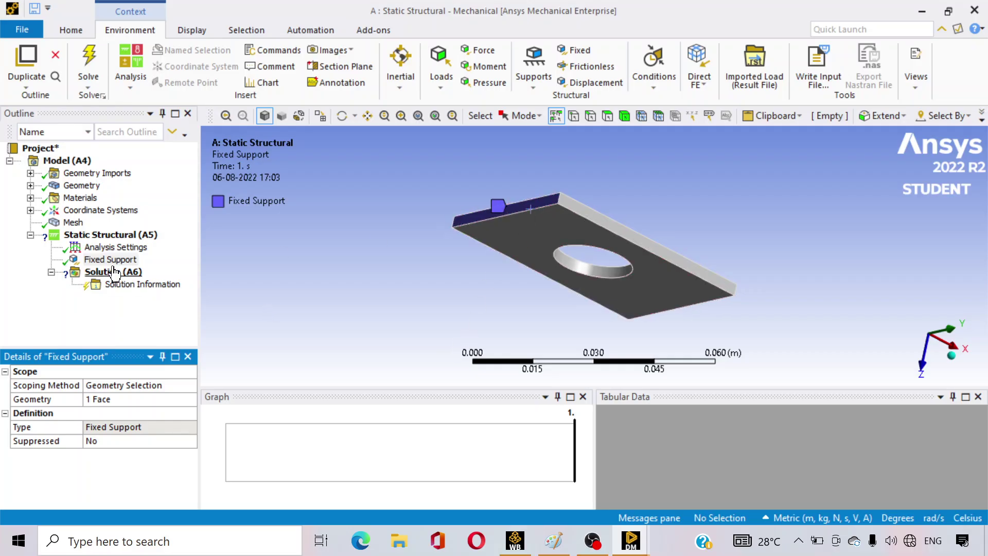
Insert a Force on the plate's end face opposite the fixed support and define it by components.
{"action": "middle_click_drag", "start_coordinate": [441, 302], "coordinate": [448, 172]}
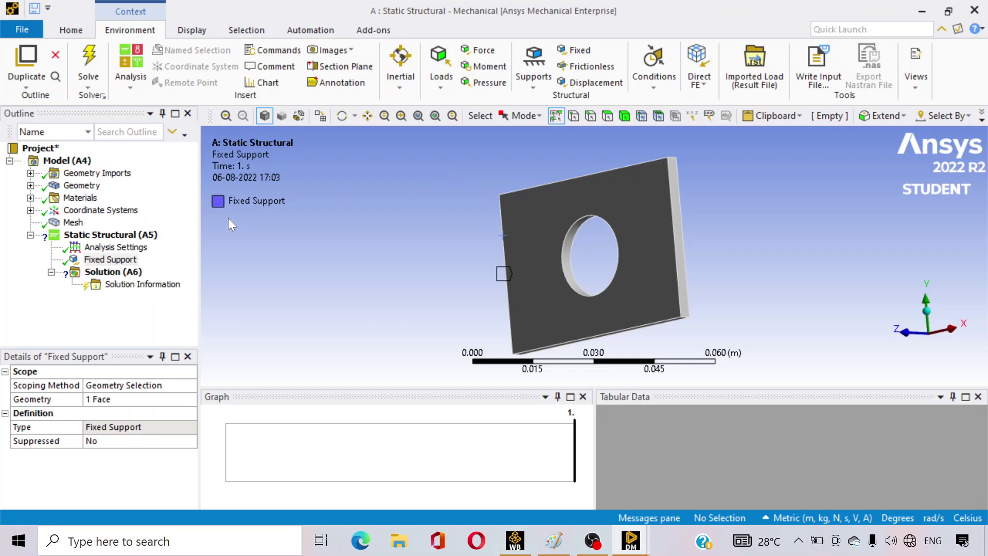
{"action": "right_click", "coordinate": [129, 235]}
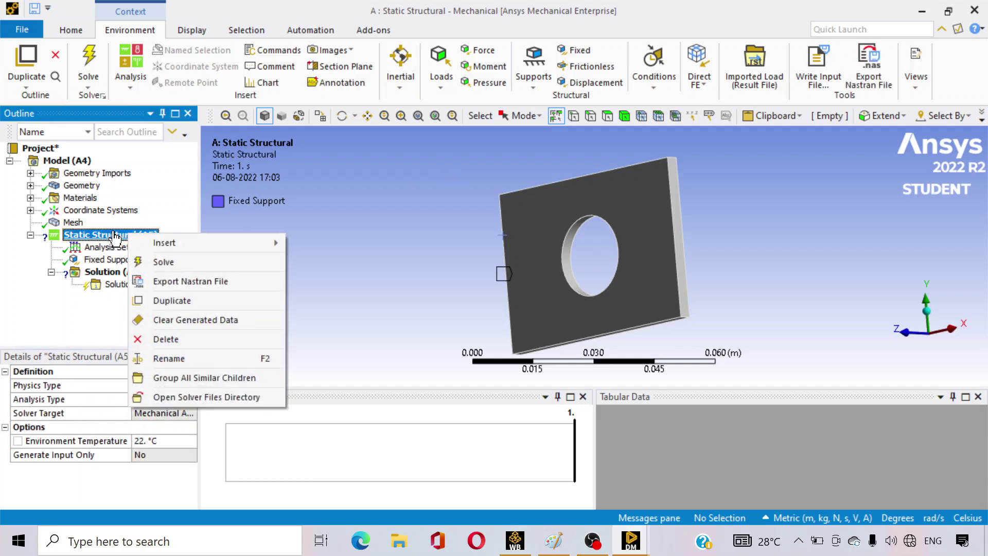
{"action": "mouse_move", "coordinate": [161, 246]}
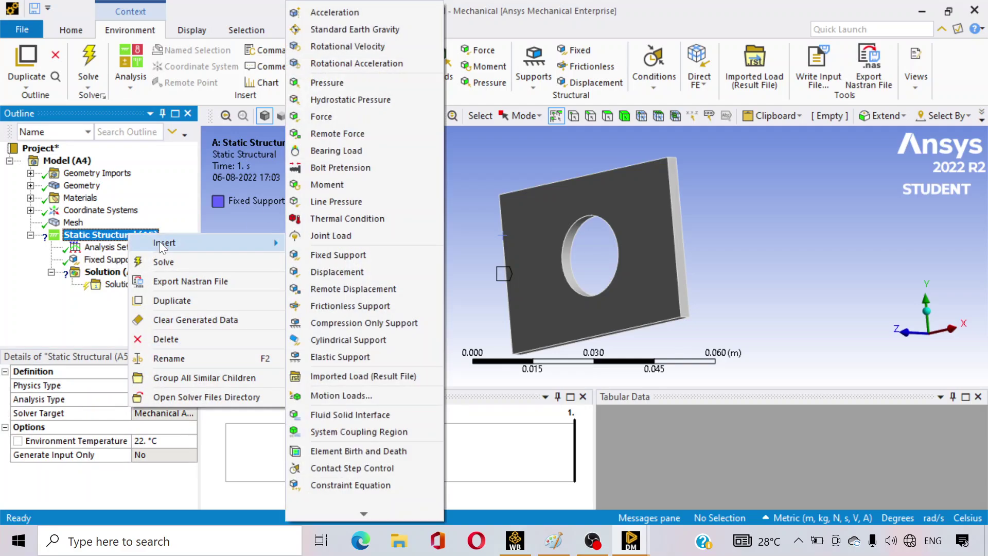
{"action": "left_click", "coordinate": [365, 117]}
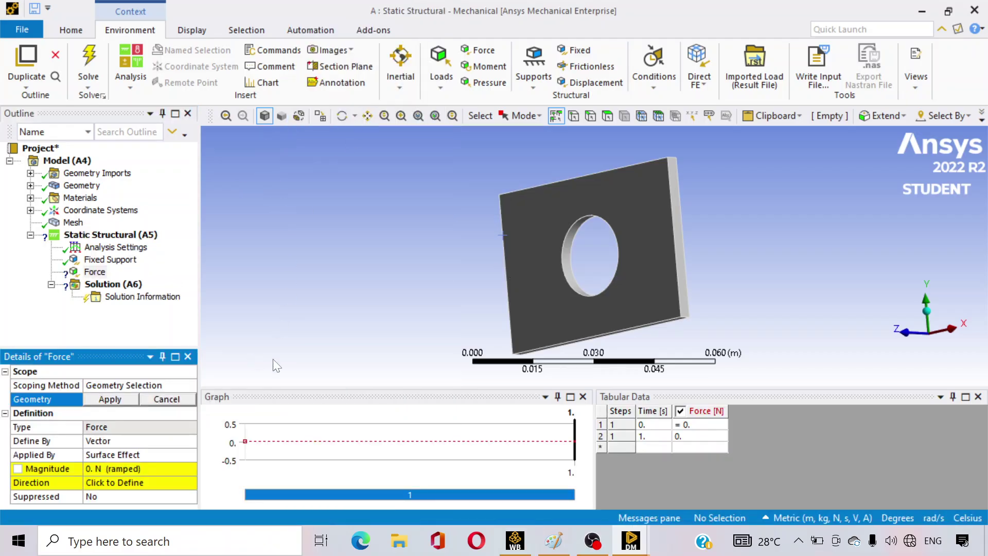
{"action": "left_click", "coordinate": [681, 248]}
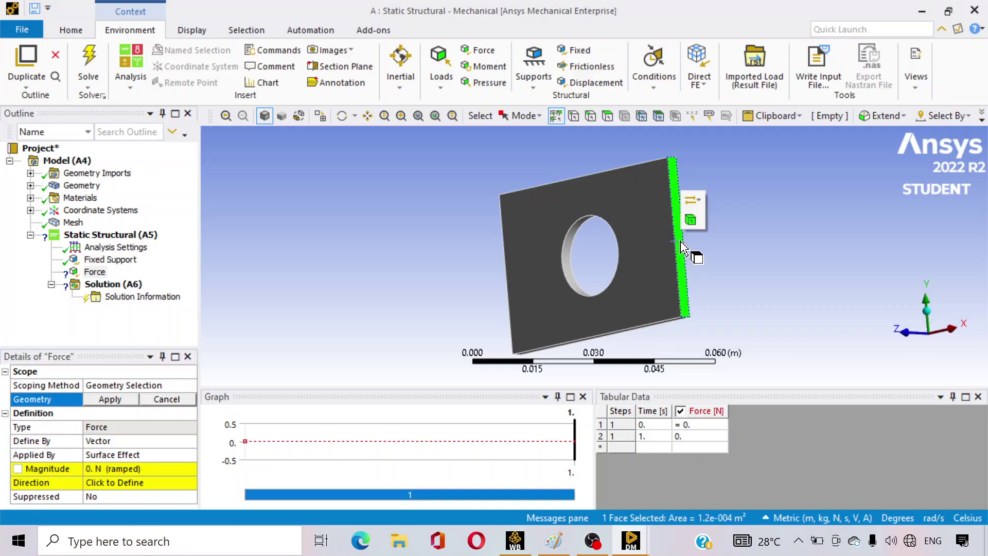
{"action": "left_click", "coordinate": [110, 400]}
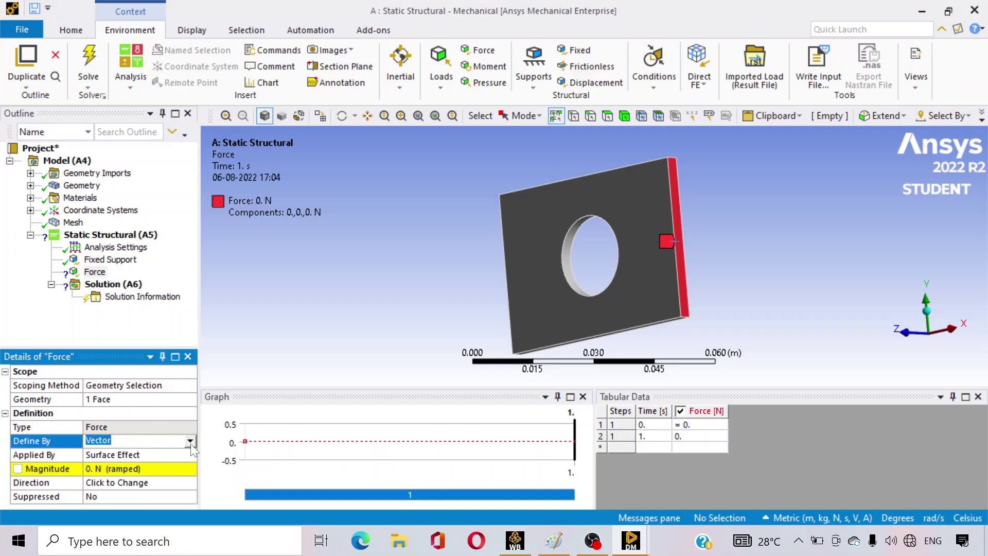
{"action": "left_click", "coordinate": [190, 441]}
{"action": "left_click", "coordinate": [168, 455]}
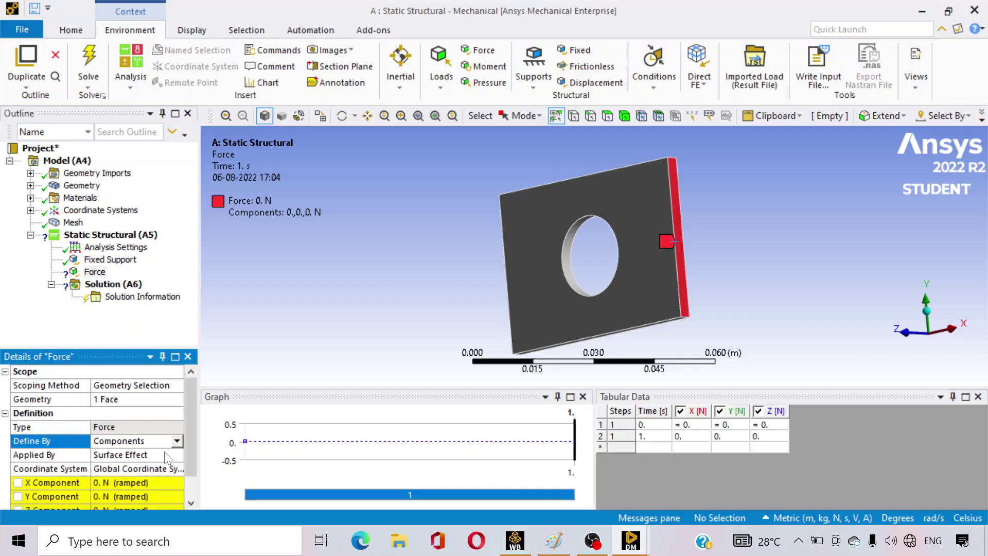
Set the force's X component to 600000 N and check the fixed support and force on the plate.
{"action": "scroll", "coordinate": [149, 447], "scroll_direction": "down", "scroll_amount": 2}
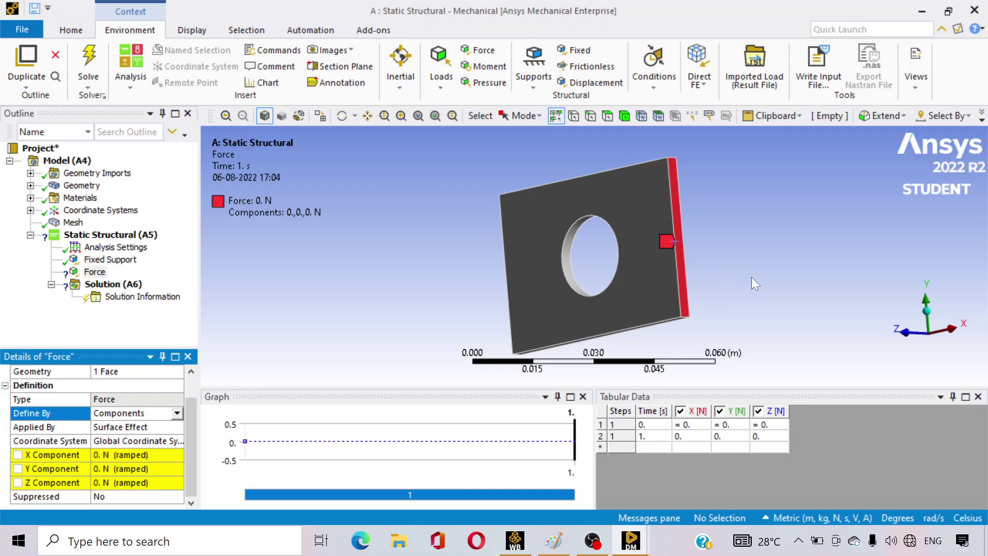
{"action": "middle_click_drag", "start_coordinate": [756, 283], "coordinate": [780, 280]}
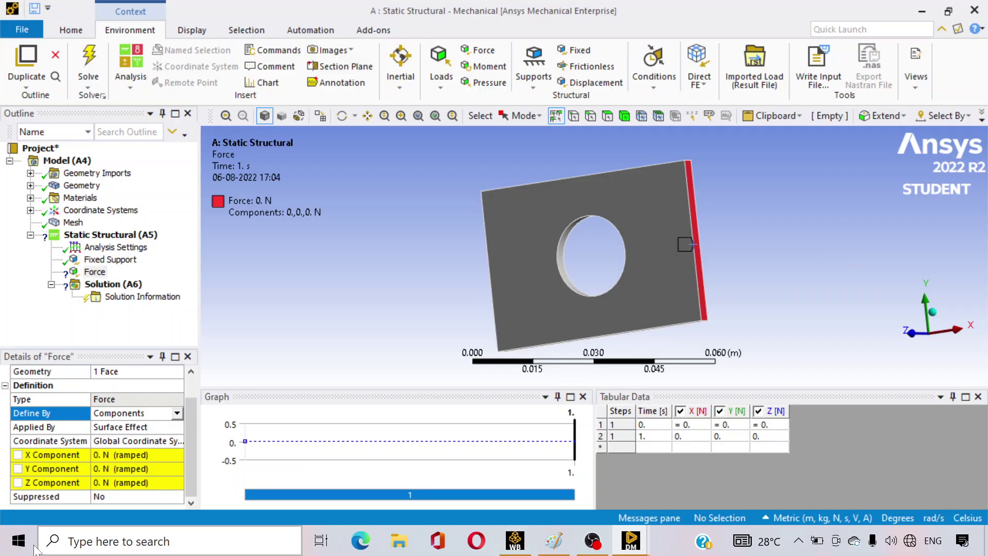
{"action": "left_click", "coordinate": [140, 453]}
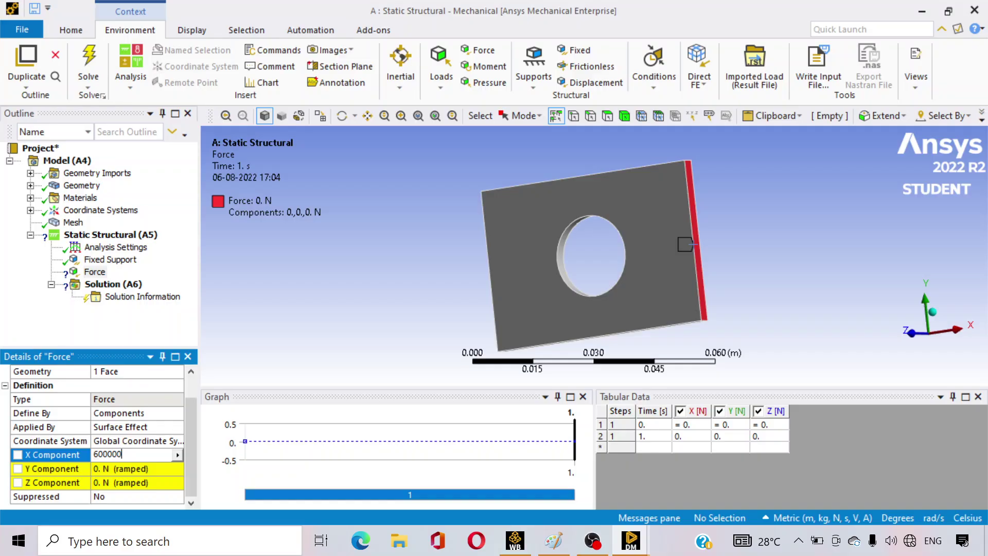
{"action": "key", "text": "Return"}
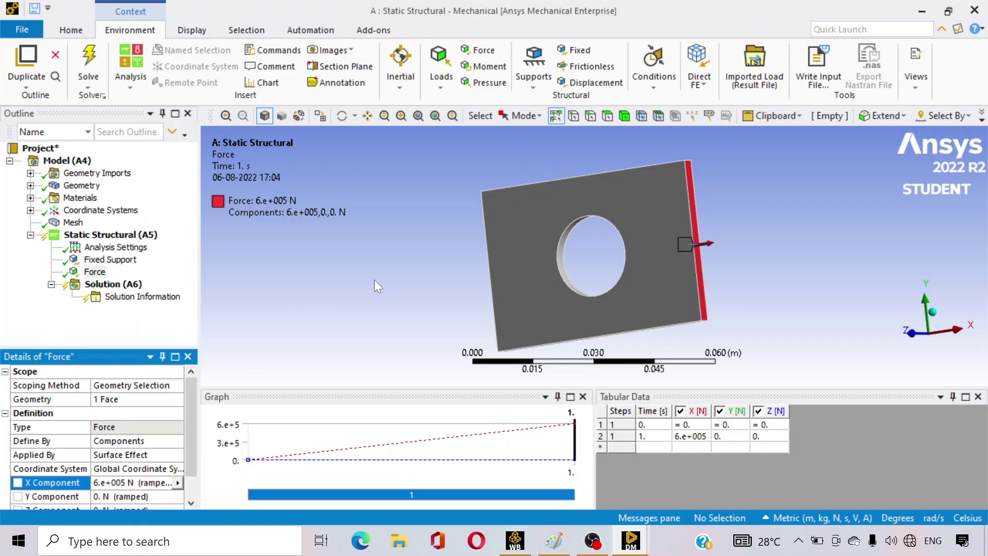
{"action": "left_click", "coordinate": [105, 261]}
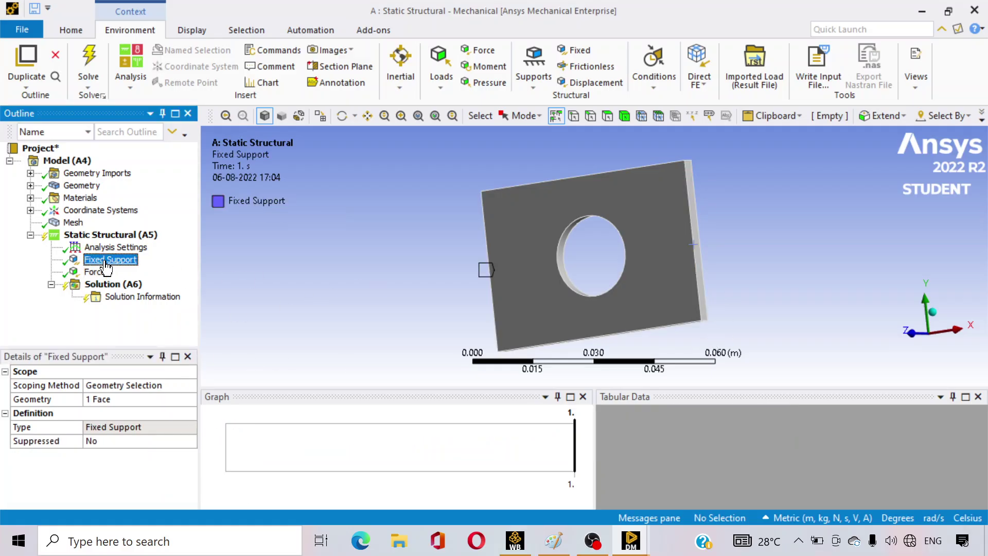
{"action": "left_click", "coordinate": [102, 271]}
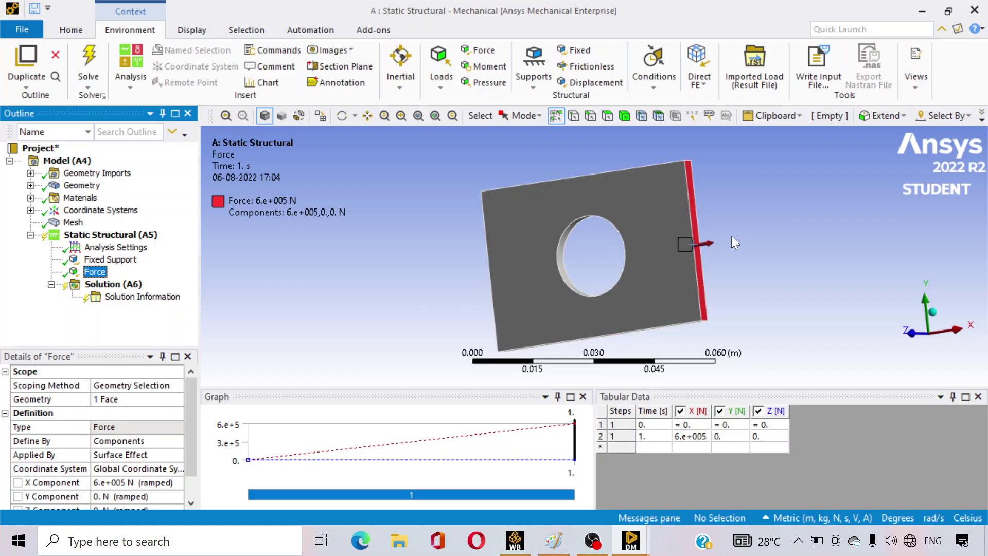
{"action": "scroll", "coordinate": [187, 454], "scroll_direction": "down", "scroll_amount": 1}
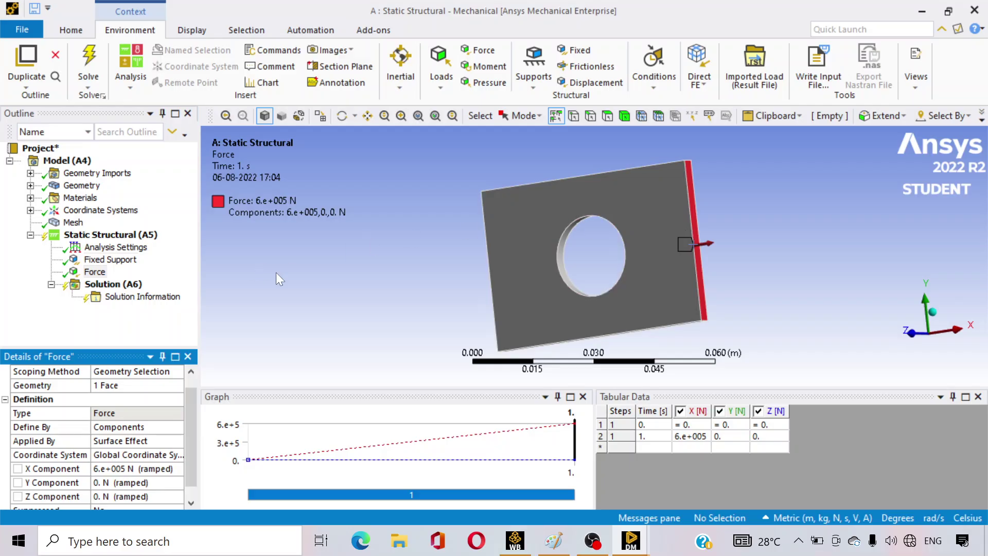
Add a Total Deformation result to the Solution.
{"action": "left_click", "coordinate": [95, 286]}
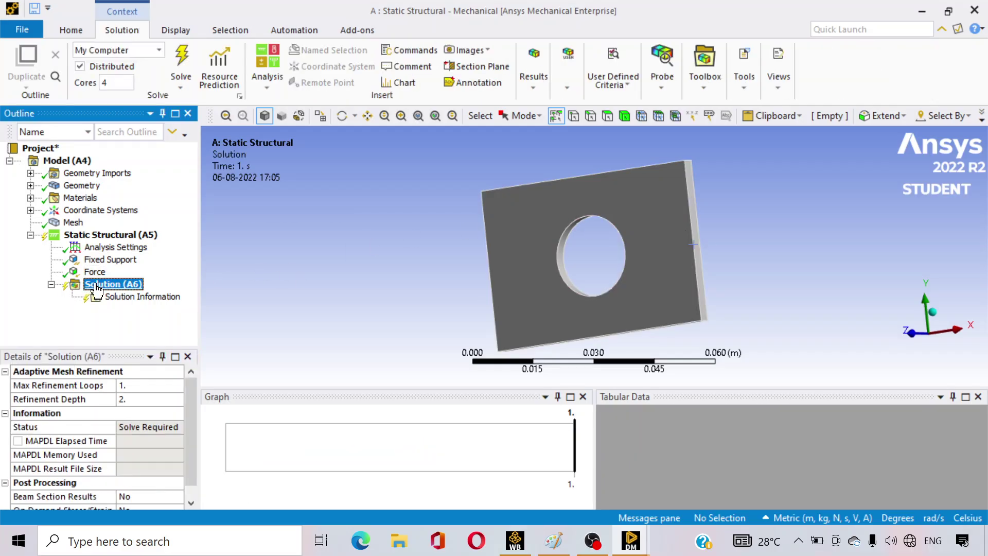
{"action": "right_click", "coordinate": [96, 288]}
{"action": "mouse_move", "coordinate": [135, 295]}
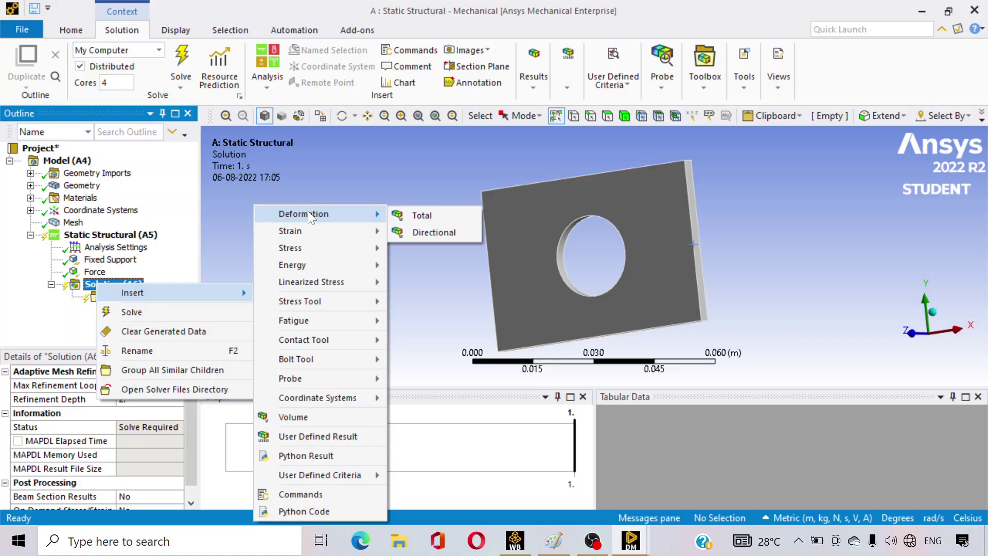
{"action": "left_click", "coordinate": [406, 216]}
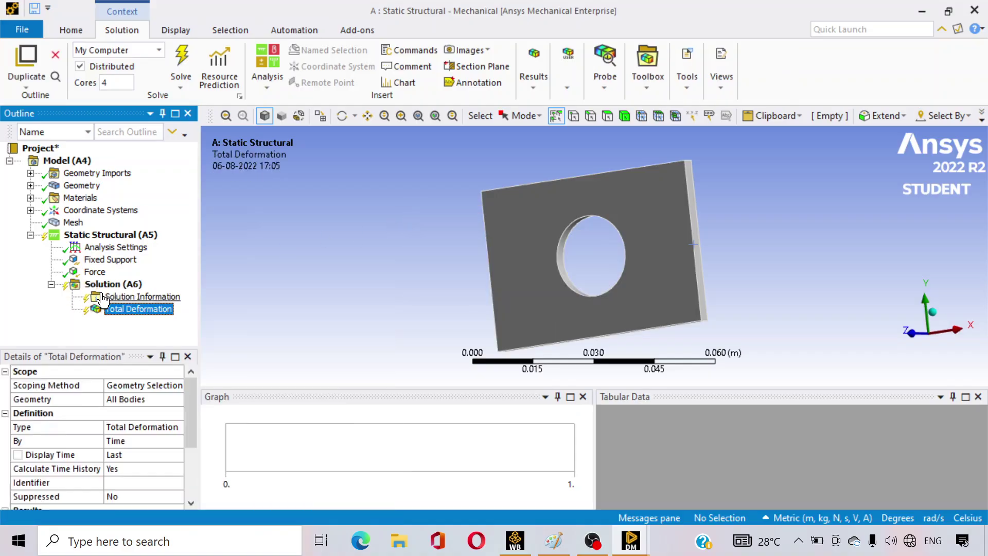
Add Equivalent (von-Mises) strain and Equivalent (von-Mises) stress results to the Solution.
{"action": "right_click", "coordinate": [118, 293]}
{"action": "mouse_move", "coordinate": [152, 296]}
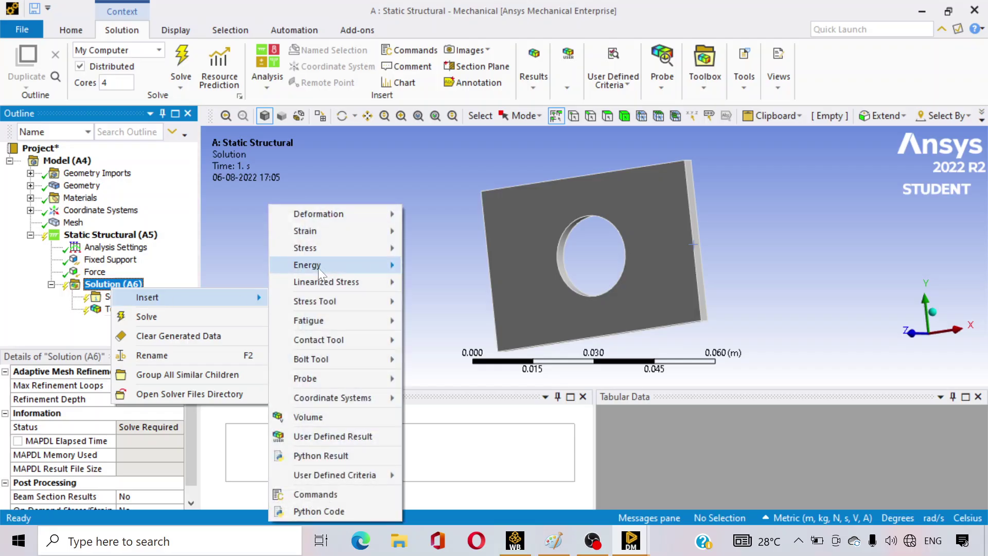
{"action": "mouse_move", "coordinate": [351, 233]}
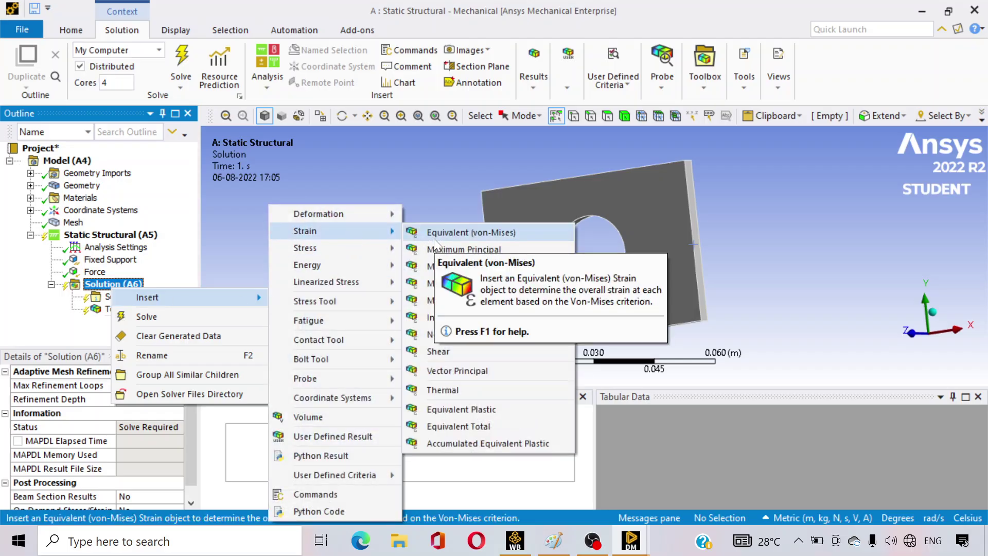
{"action": "left_click", "coordinate": [424, 236]}
{"action": "right_click", "coordinate": [122, 286]}
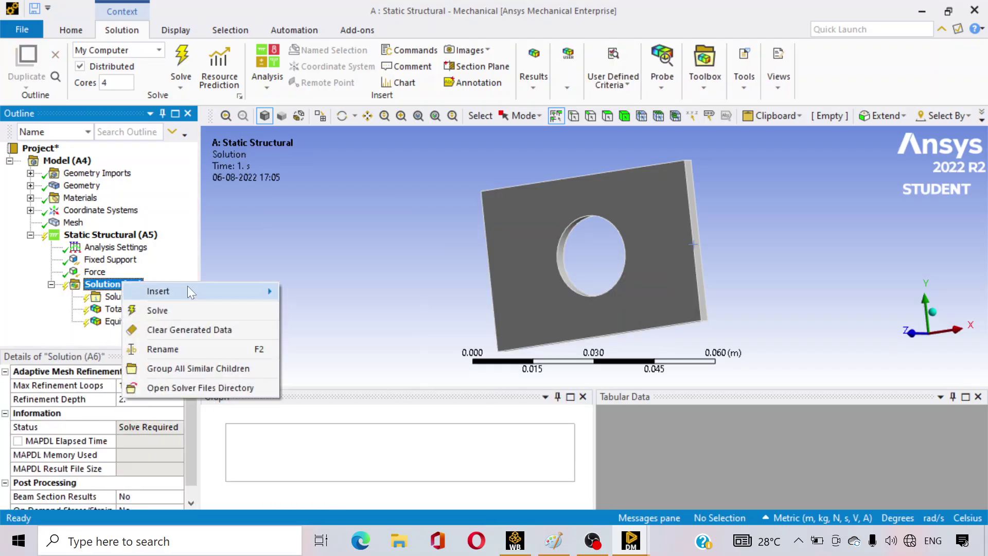
{"action": "mouse_move", "coordinate": [189, 286]}
{"action": "mouse_move", "coordinate": [289, 248]}
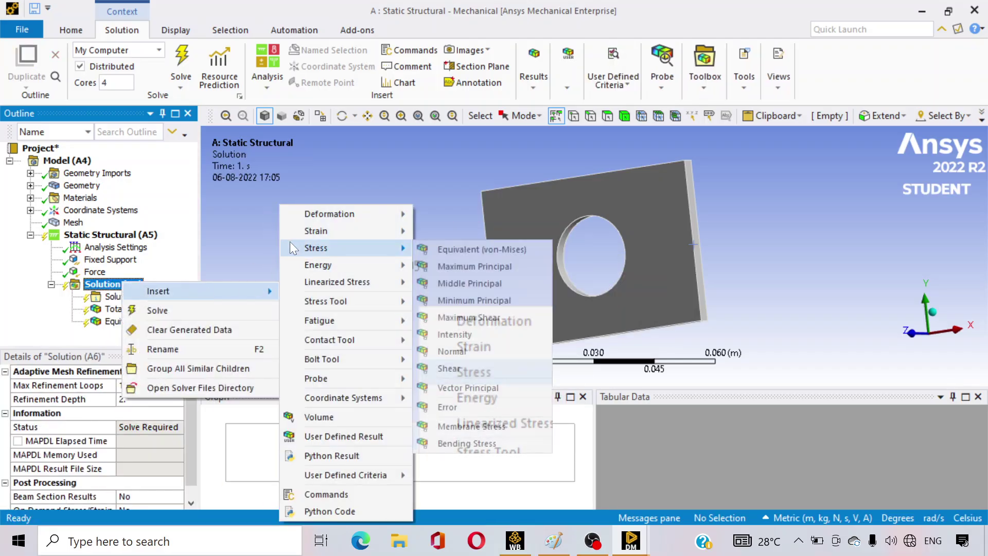
{"action": "left_click", "coordinate": [467, 251]}
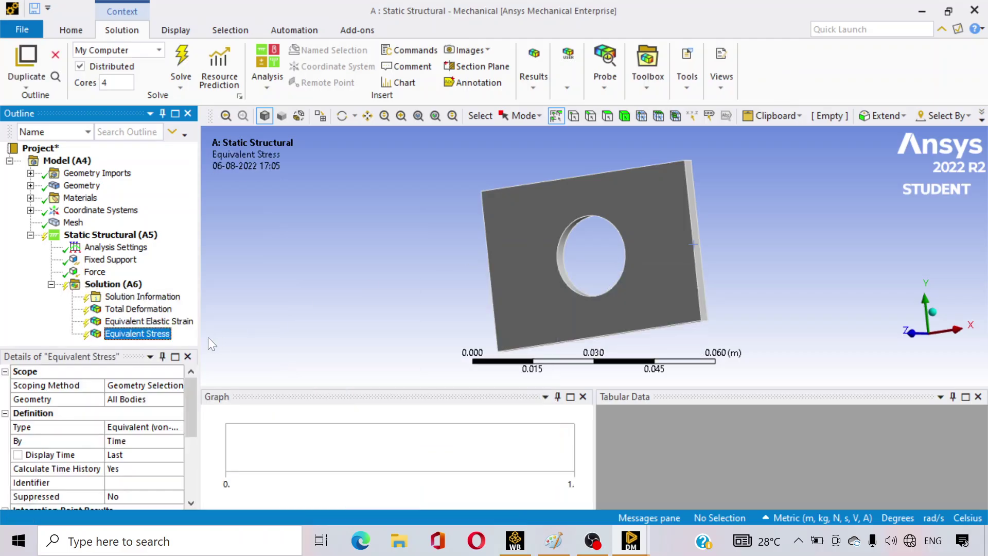
Solve the static structural analysis with the requested deformation, strain and stress results.
{"action": "left_click", "coordinate": [130, 288]}
{"action": "right_click", "coordinate": [129, 287]}
{"action": "mouse_move", "coordinate": [151, 297]}
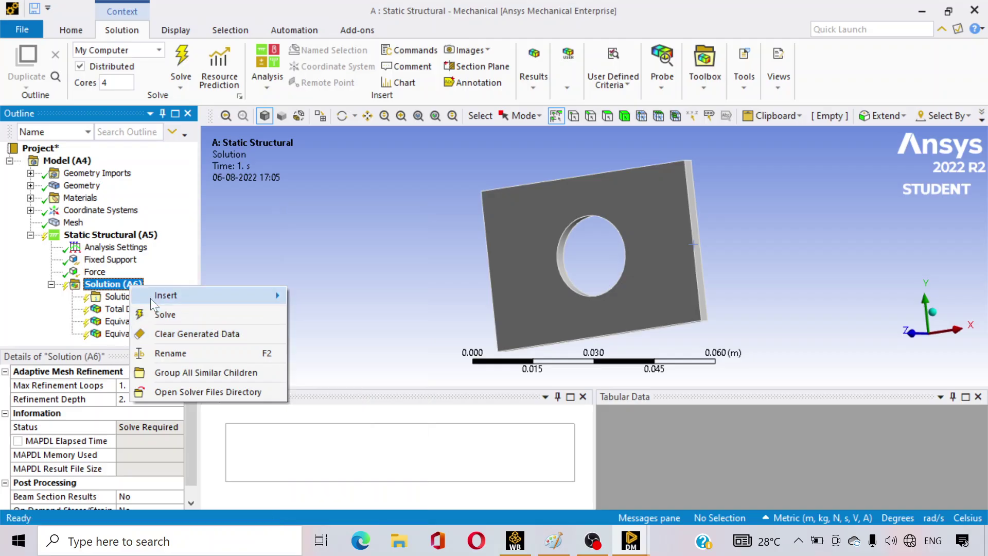
{"action": "left_click", "coordinate": [181, 264]}
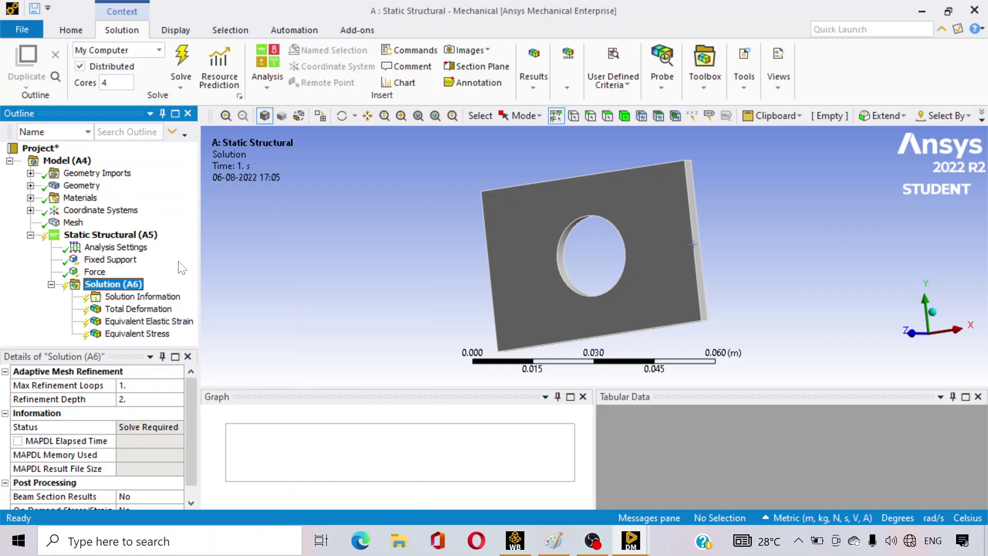
{"action": "left_click", "coordinate": [181, 58]}
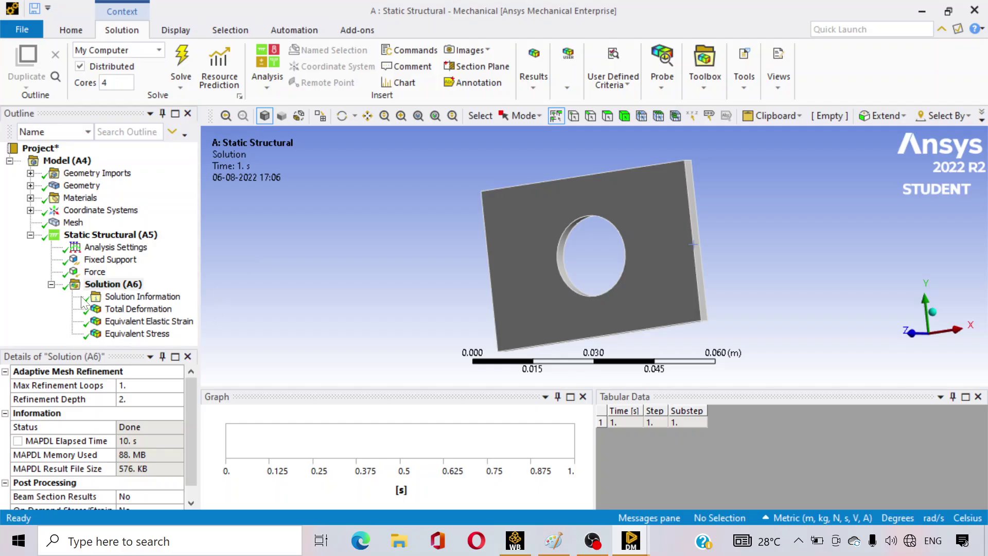
Examine the total deformation, equivalent elastic strain and equivalent stress contours on the plate from several angles.
{"action": "left_click", "coordinate": [144, 311]}
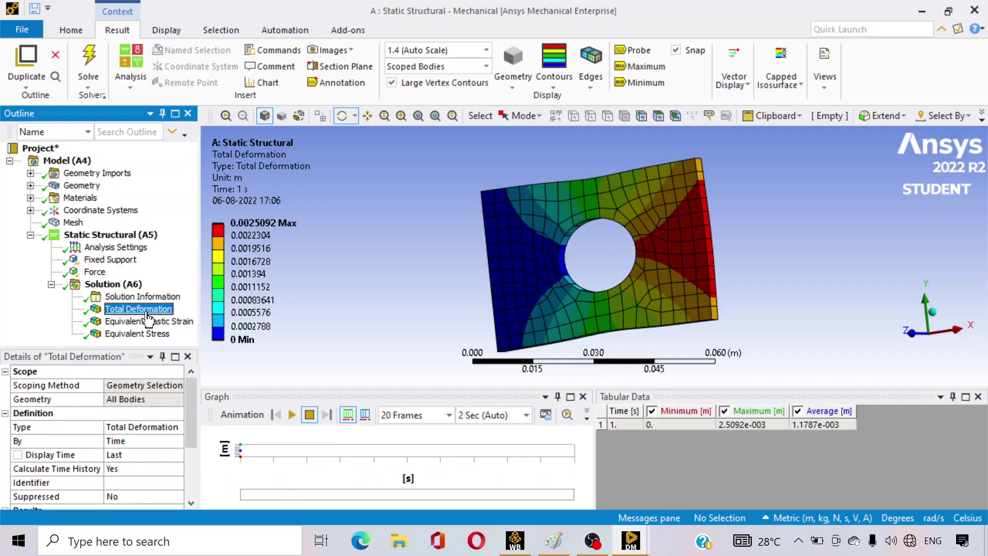
{"action": "left_click_drag", "start_coordinate": [785, 299], "coordinate": [813, 309]}
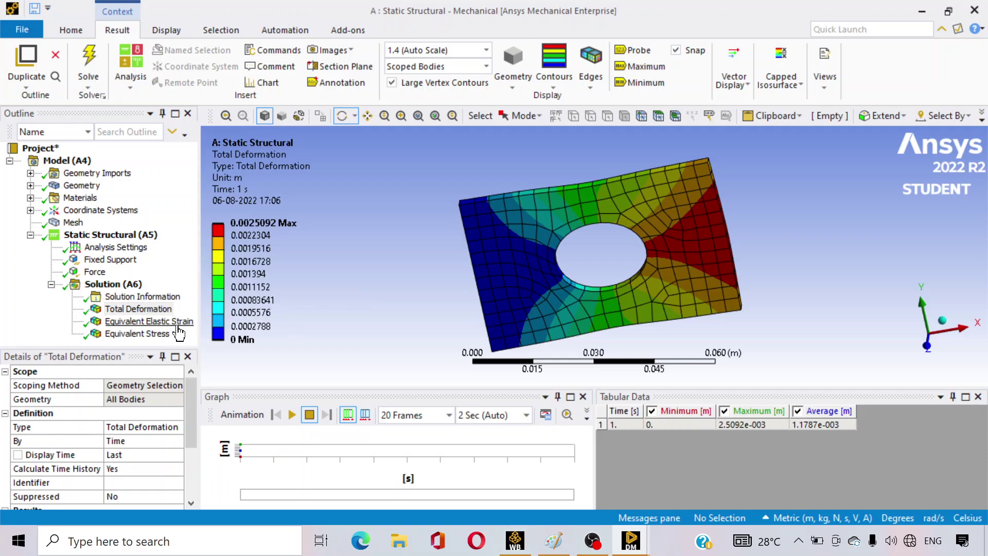
{"action": "left_click", "coordinate": [138, 322]}
{"action": "left_click_drag", "start_coordinate": [644, 316], "coordinate": [669, 319]}
{"action": "left_click", "coordinate": [137, 334]}
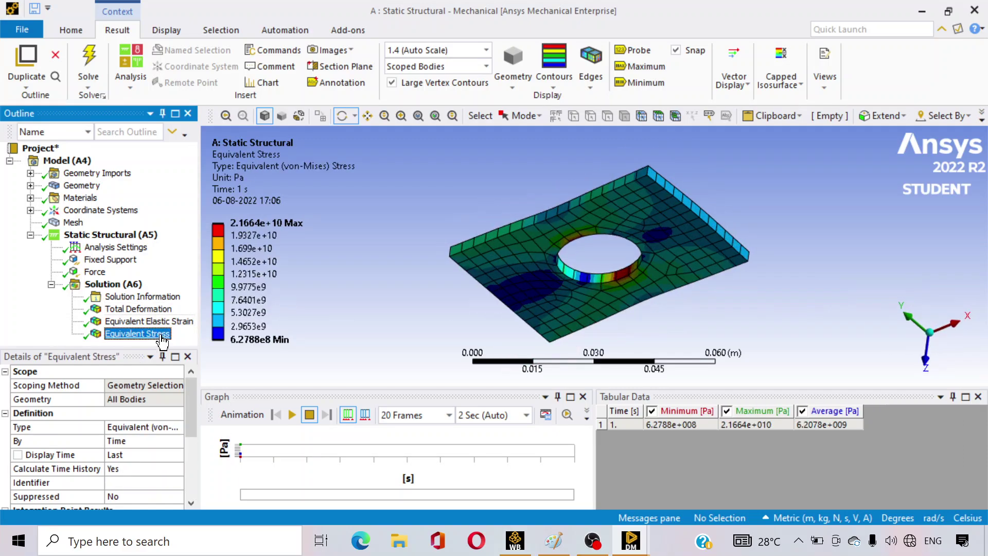
{"action": "left_click_drag", "start_coordinate": [546, 278], "coordinate": [924, 273]}
Animate the Total Deformation result and watch how the plate stretches around the hole.
{"action": "left_click", "coordinate": [129, 309]}
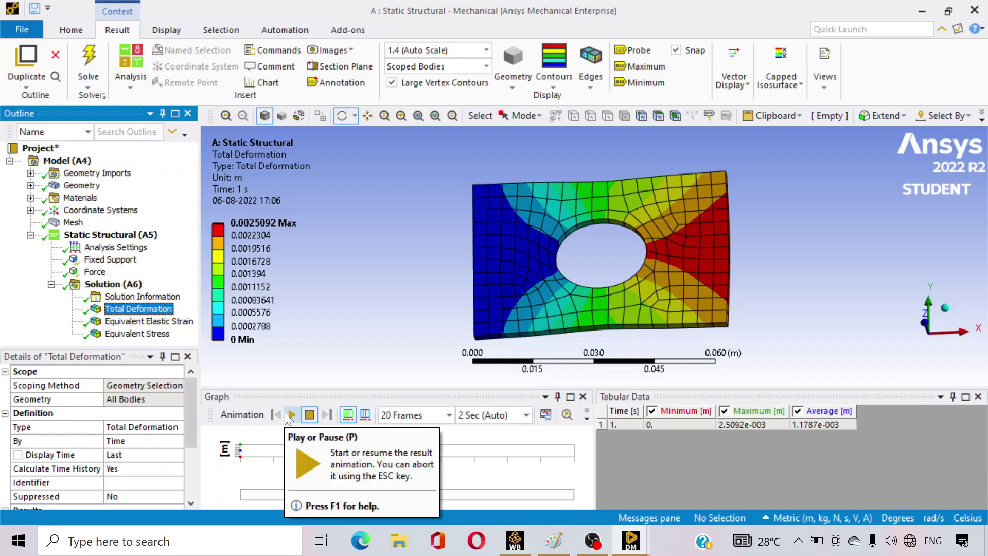
{"action": "left_click", "coordinate": [291, 415]}
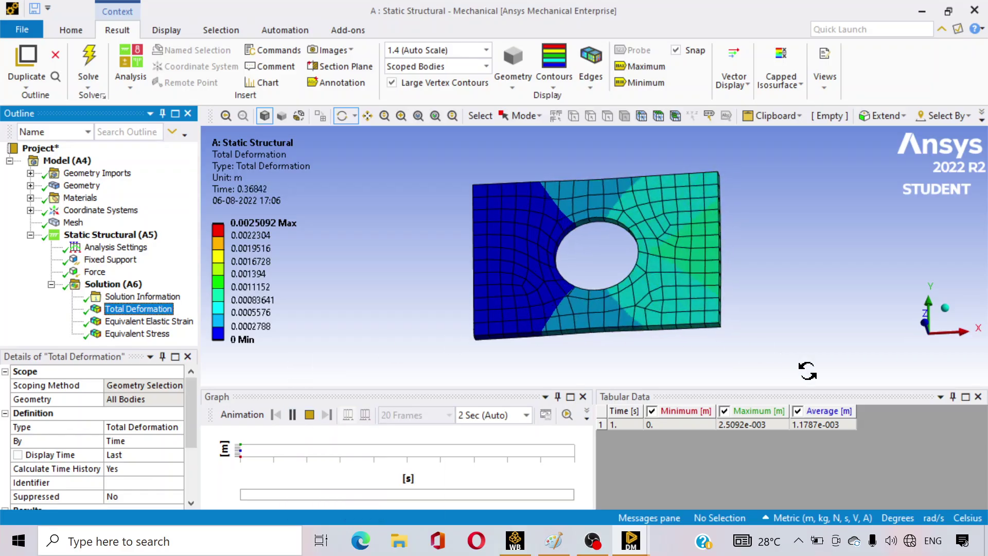
{"action": "left_click_drag", "start_coordinate": [808, 284], "coordinate": [785, 291]}
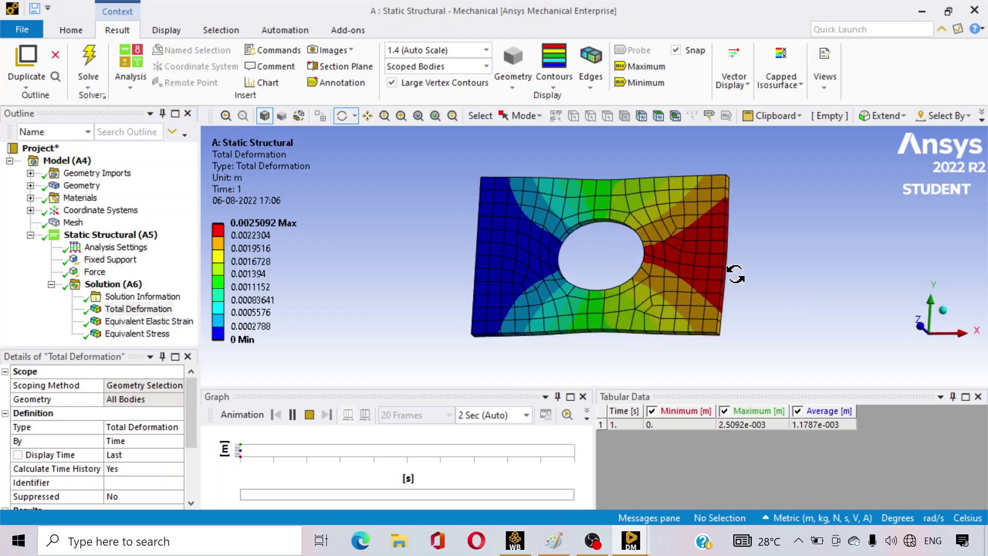
Switch the result's edge display from element edges to the undeformed model and replay the deformation animation.
{"action": "left_click", "coordinate": [595, 82]}
{"action": "left_click", "coordinate": [620, 132]}
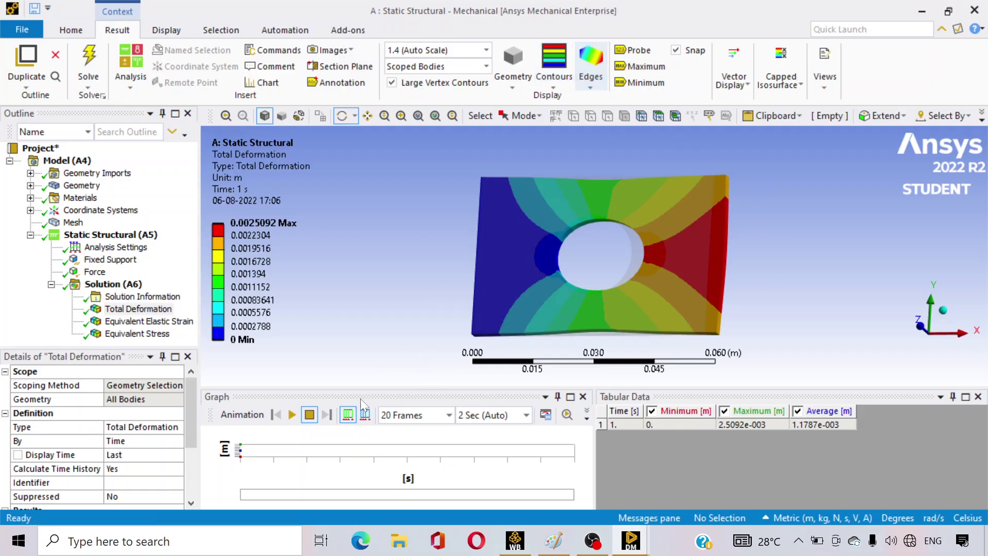
{"action": "left_click", "coordinate": [292, 415]}
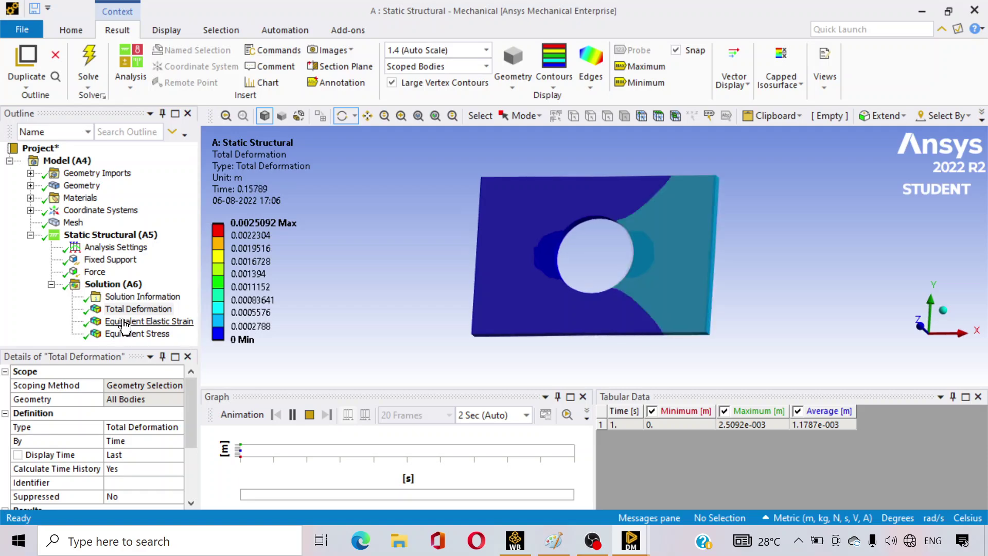
Animate the Equivalent Stress result and inspect the stress distribution around the hole.
{"action": "left_click", "coordinate": [136, 334]}
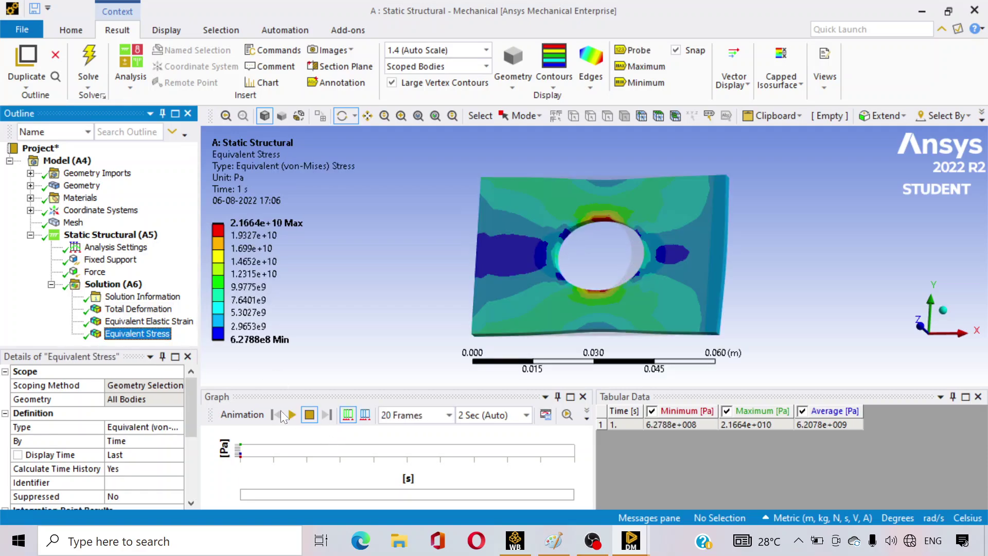
{"action": "left_click", "coordinate": [291, 415]}
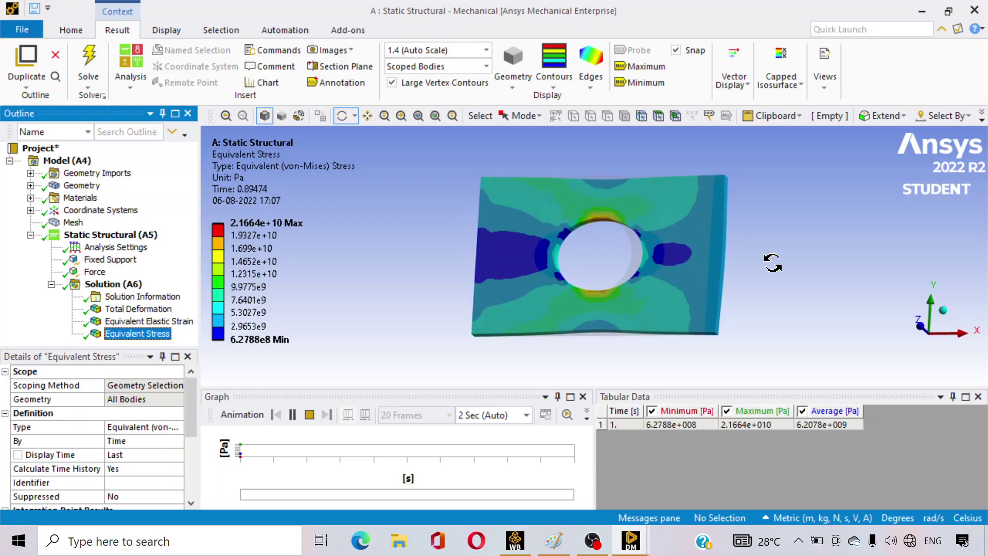
{"action": "left_click_drag", "start_coordinate": [772, 263], "coordinate": [733, 385]}
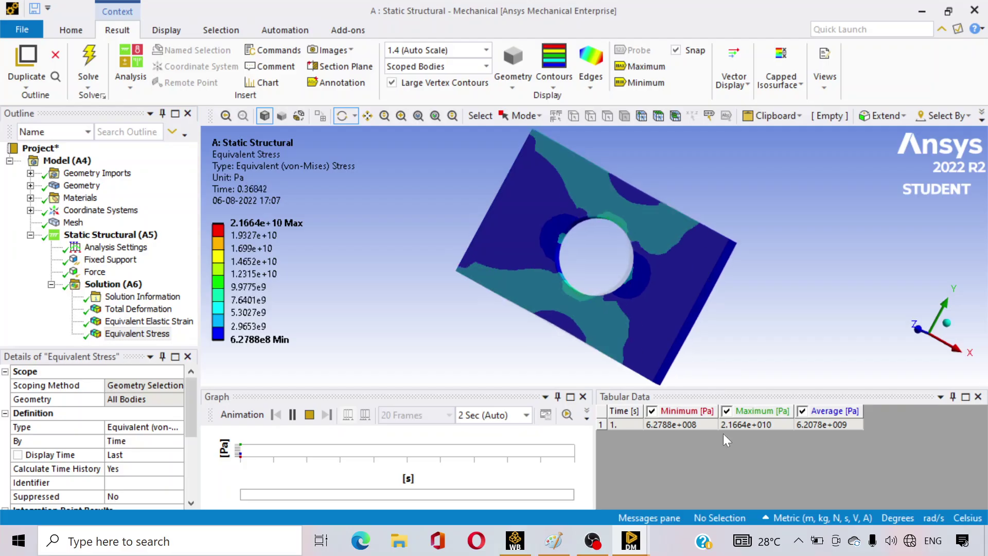
Review the Equivalent Elastic Strain and Total Deformation results with their minimum, maximum and average values.
{"action": "left_click", "coordinate": [147, 322]}
{"action": "left_click", "coordinate": [138, 309]}
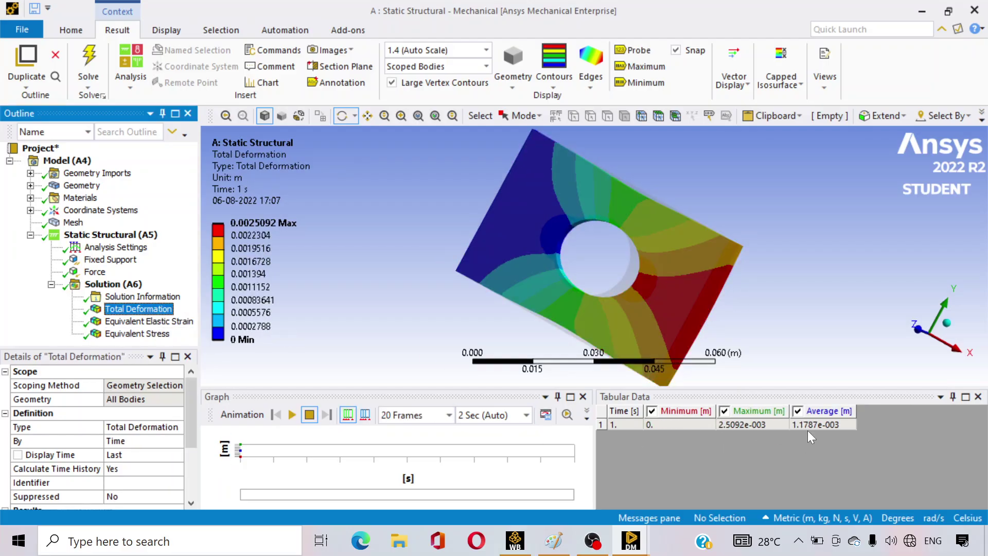
{"action": "middle_click_drag", "start_coordinate": [777, 320], "coordinate": [824, 315]}
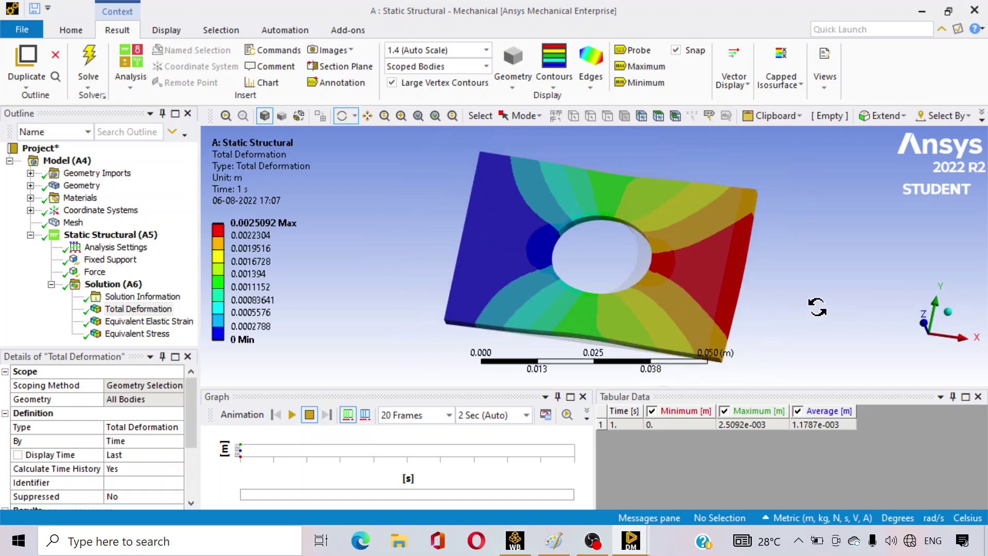